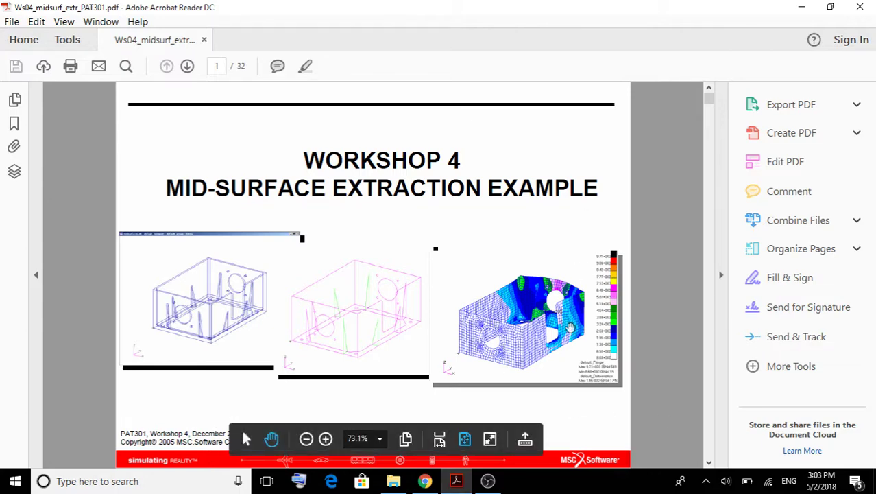
- Minimize Acrobat, OBS and Chrome, then launch Patran 2017 Student Edition from its desktop shortcut
left_click(801, 7)
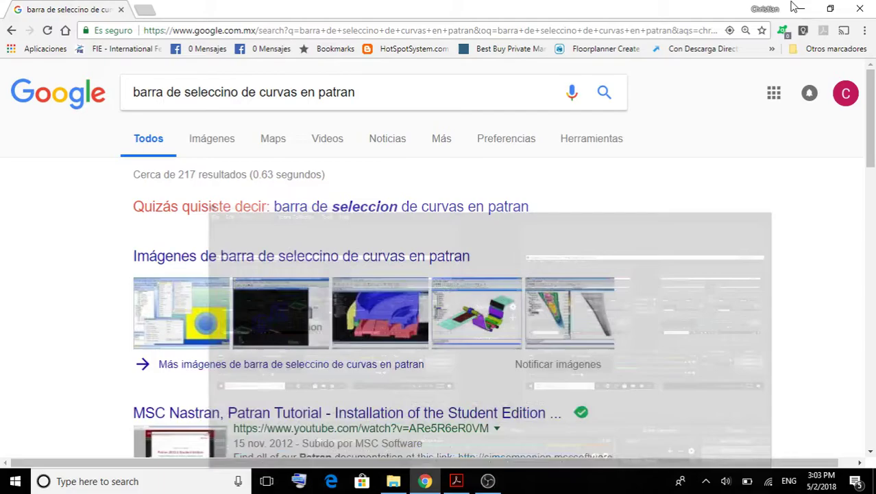
left_click(801, 7)
left_click(801, 7)
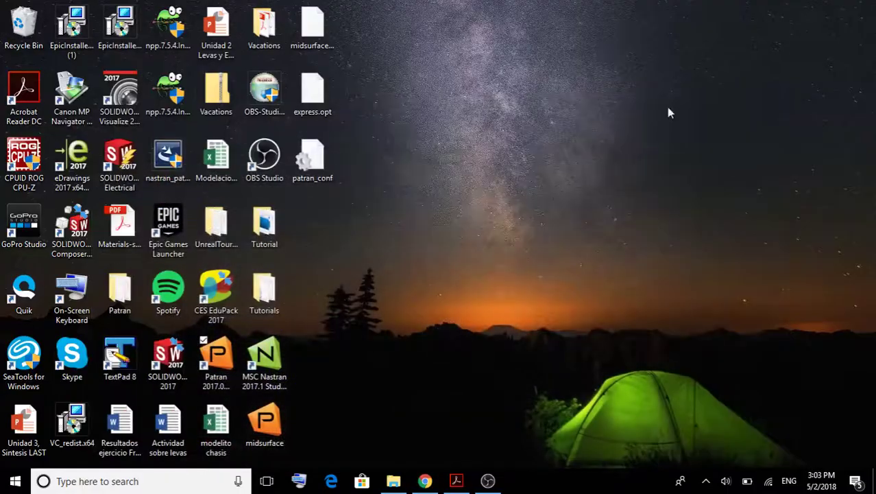
double_click(208, 362)
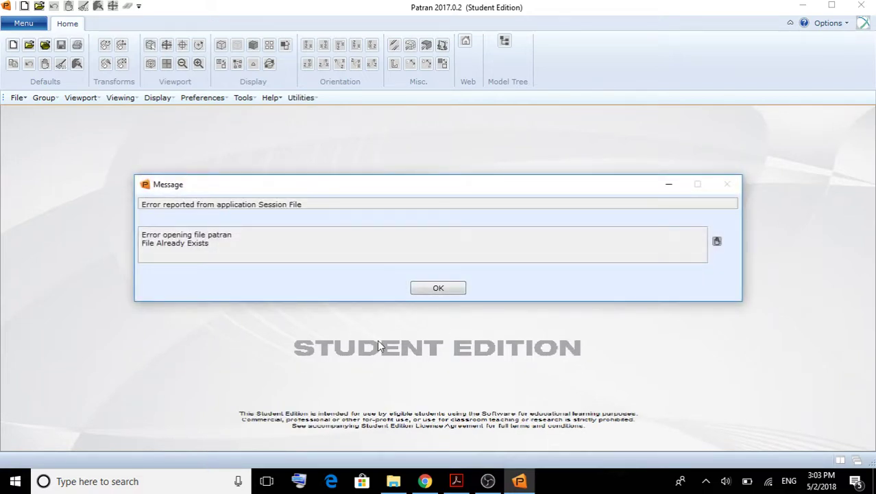
- Dismiss the session file error and create a new database midsurfaces.db on the Desktop
left_click(420, 291)
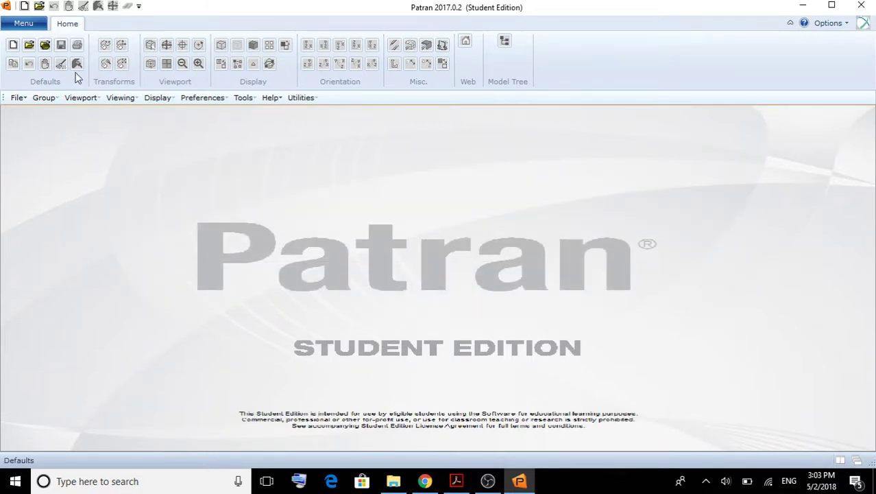
left_click(23, 24)
mouse_move(52, 51)
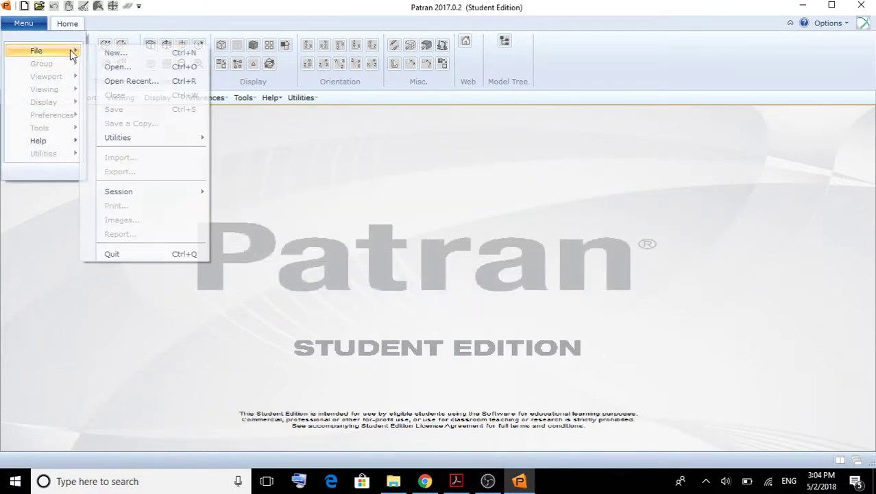
left_click(131, 52)
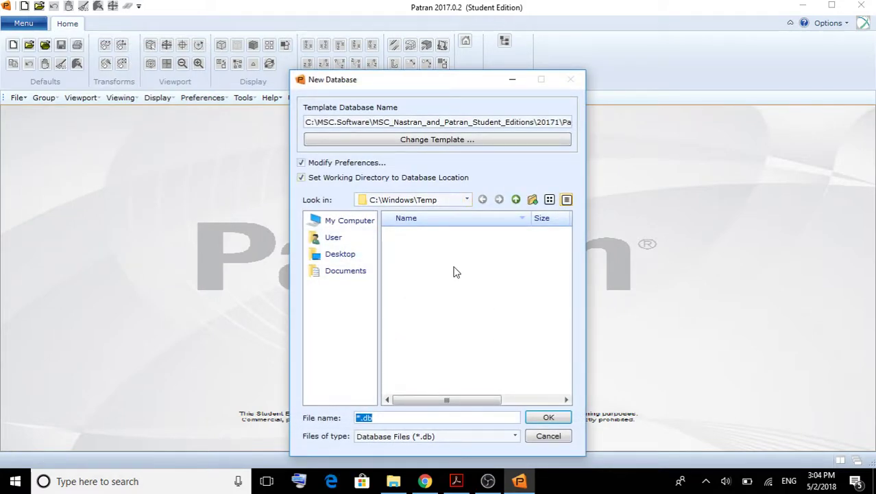
left_click(346, 271)
left_click(339, 252)
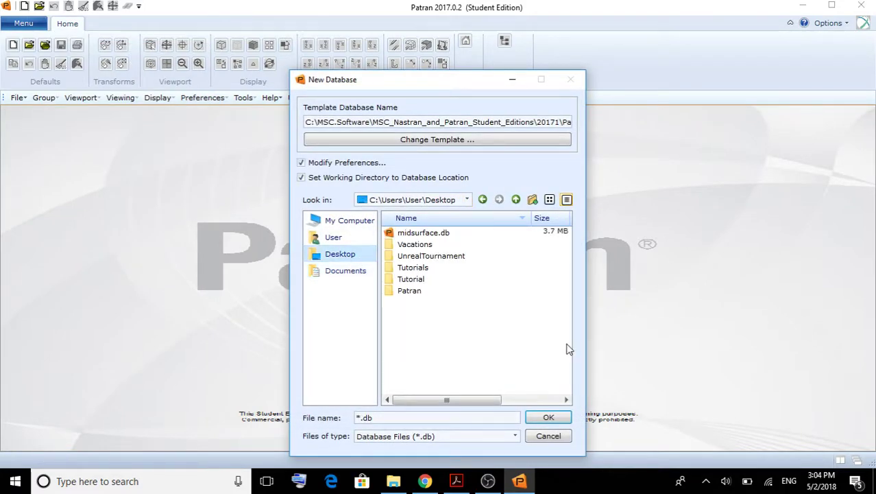
left_click(473, 417)
type("mids")
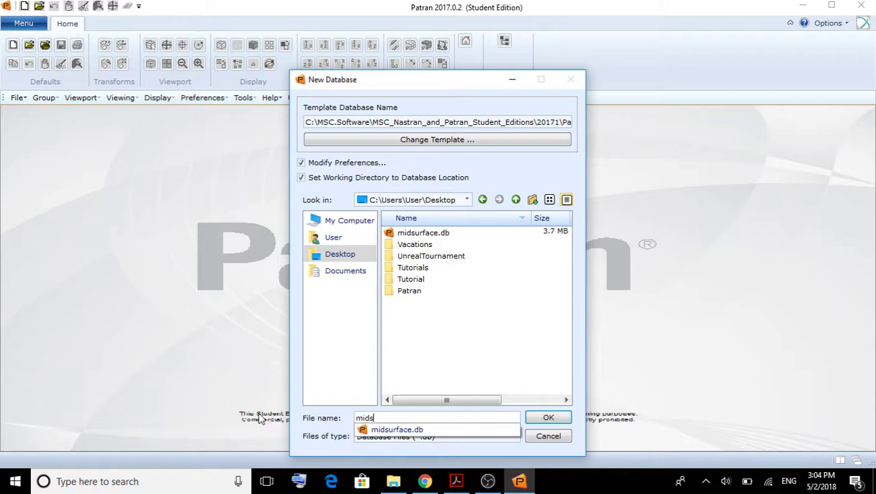
type("urfaces")
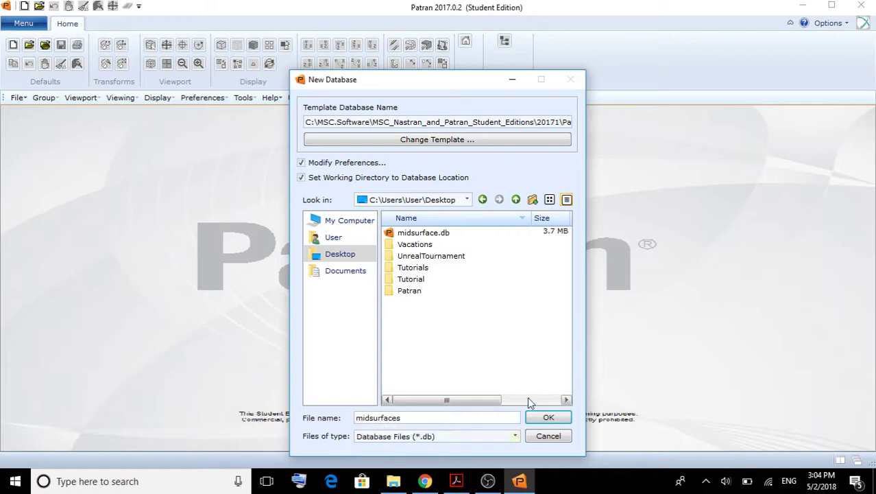
left_click(548, 417)
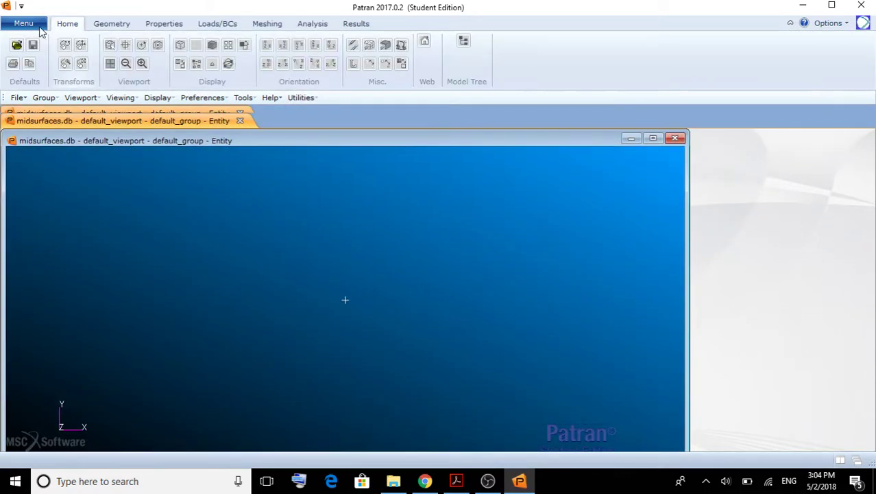
left_click(37, 24)
- Import the Parasolid file j_box.xmt from the Vacations\FILES folder and close the summary
mouse_move(48, 52)
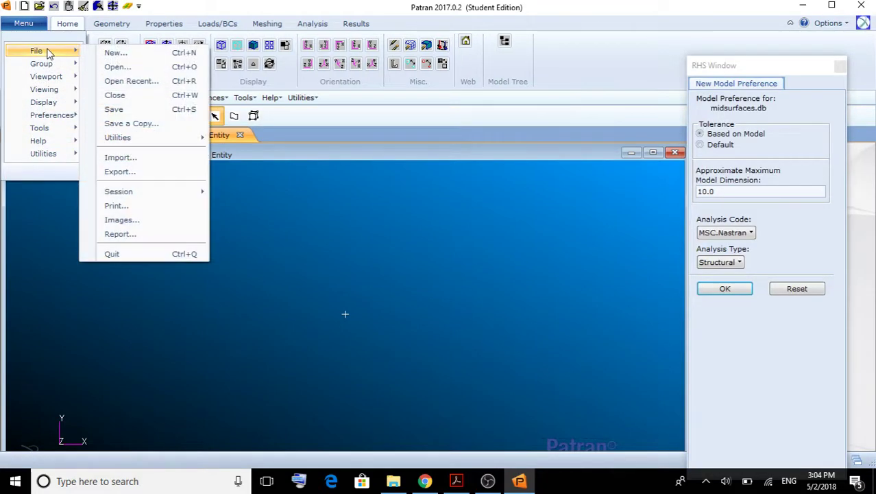
left_click(174, 162)
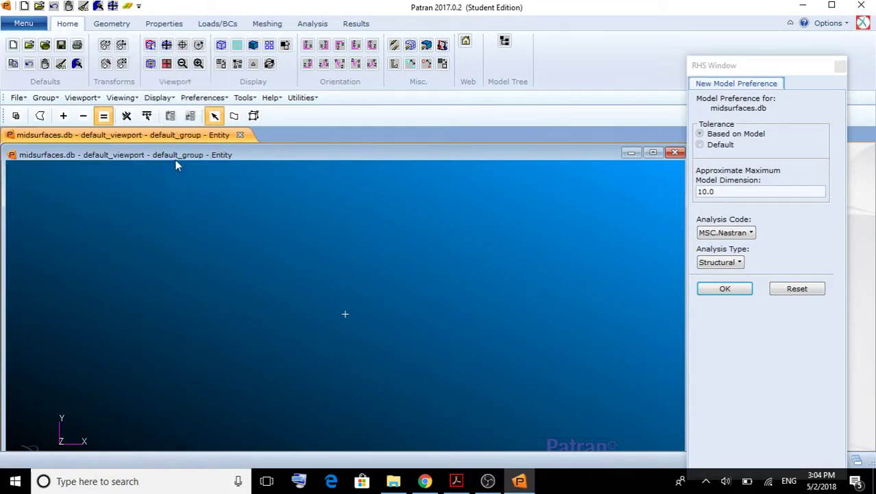
double_click(288, 116)
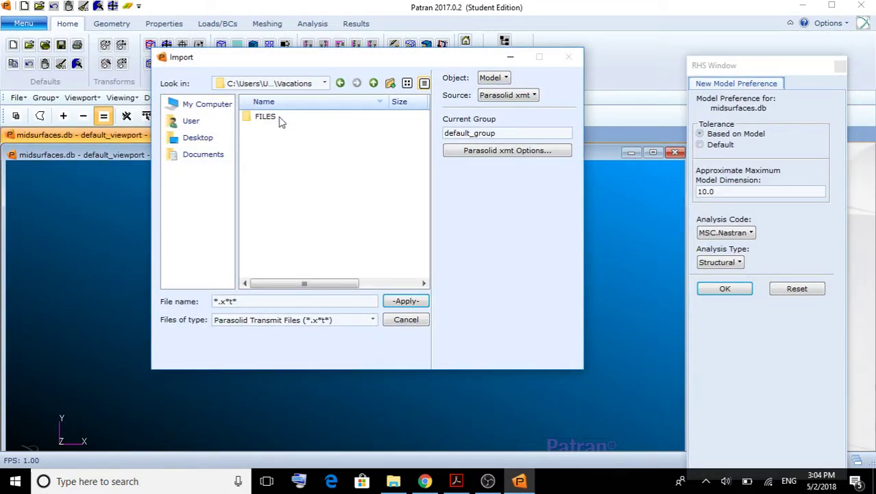
double_click(280, 116)
left_click(285, 139)
double_click(286, 141)
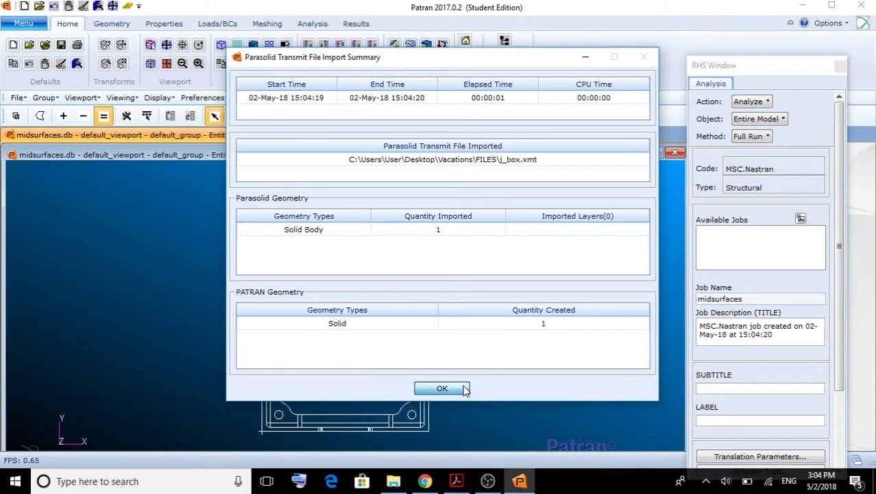
left_click(442, 386)
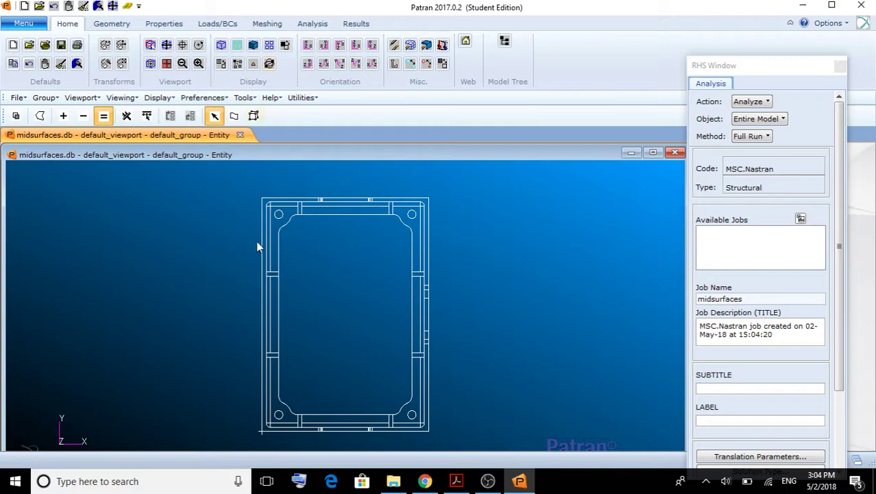
- Switch to an isometric view and orbit the box to inspect it in 3D
left_click(356, 63)
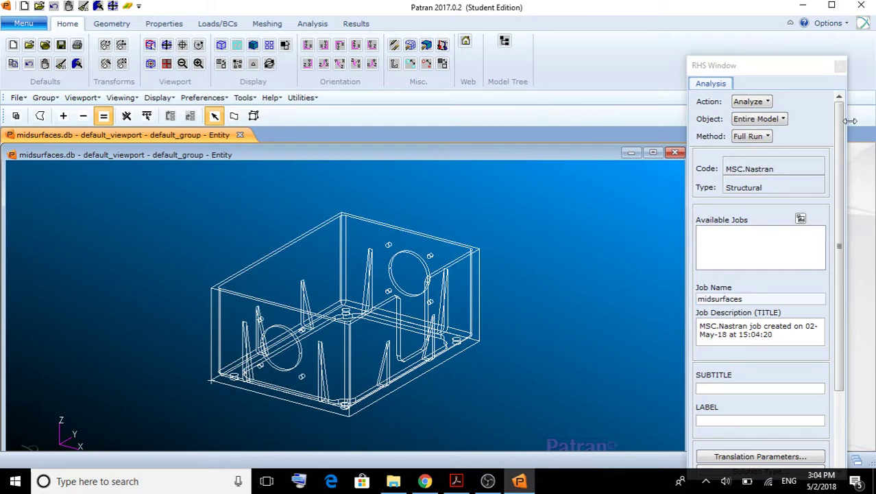
left_click(843, 151)
scroll(841, 139, "down", 1)
scroll(840, 139, "up", 1)
mouse_move(456, 379)
middle_mouse_down()
mouse_move(461, 375)
mouse_move(460, 390)
mouse_move(474, 382)
mouse_move(461, 382)
middle_mouse_up()
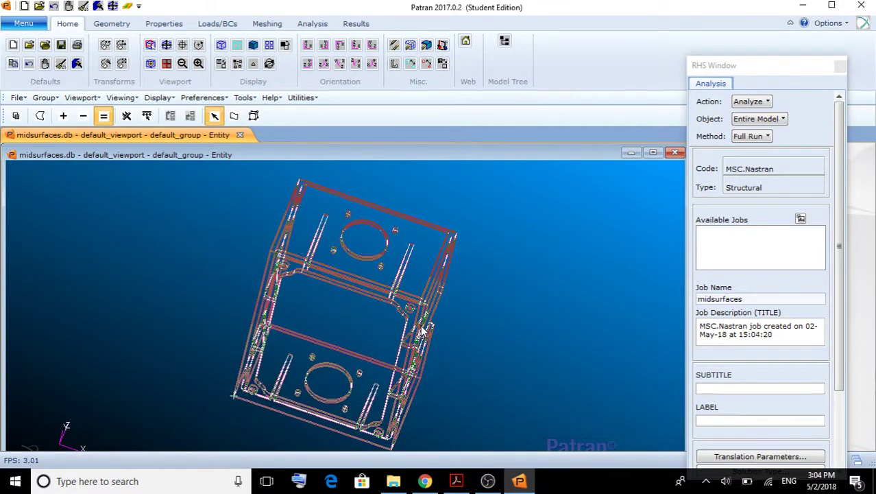
middle_click_drag(452, 314, 446, 297)
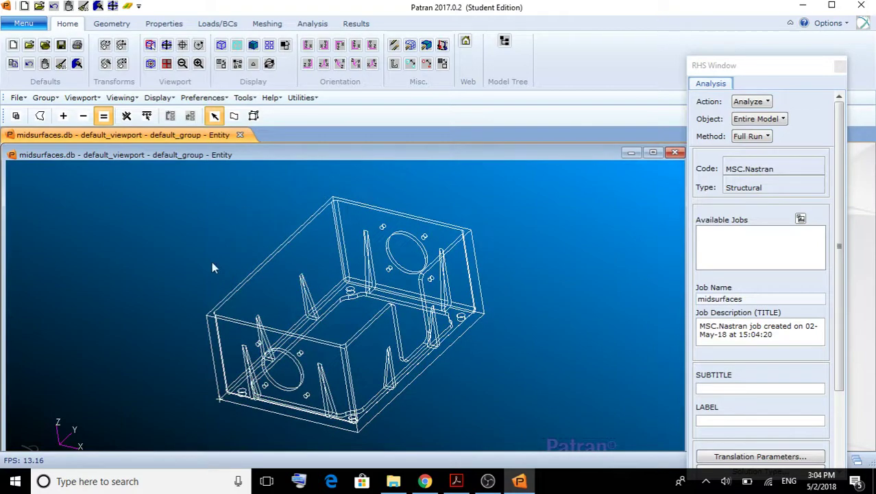
middle_click_drag(524, 368, 521, 285)
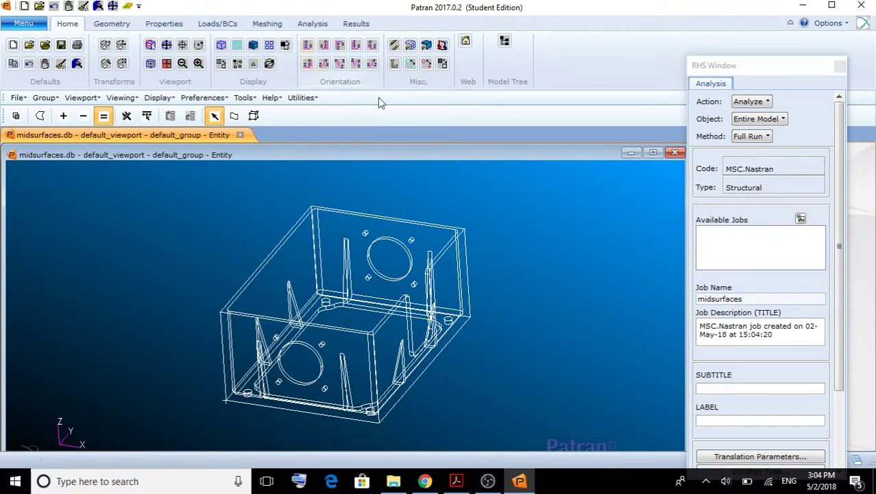
- Set the Geometry form to Associate a Curve using the Surface method
left_click(126, 25)
left_click(749, 102)
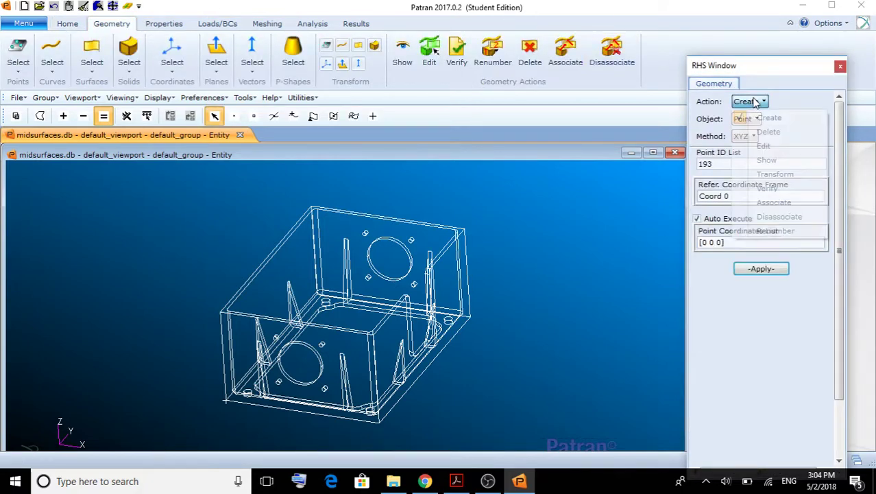
left_click(773, 202)
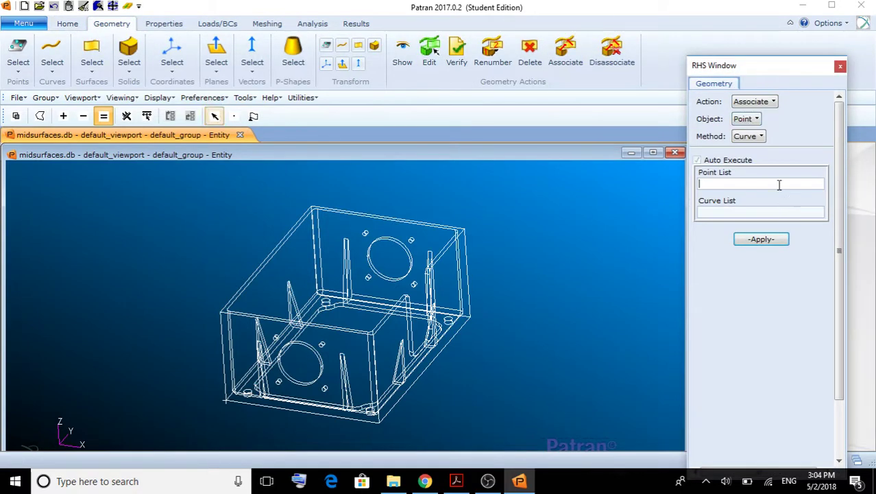
left_click(750, 136)
left_click(760, 142)
left_click(749, 118)
left_click(755, 148)
left_click(749, 137)
left_click(770, 166)
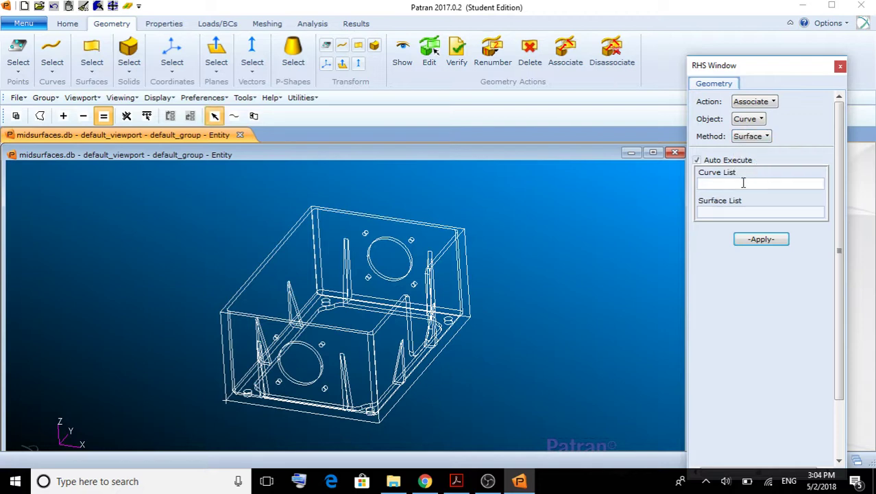
- Associate edge curve Solid 1.3.18 with surface Solid 1.3
middle_click_drag(532, 278, 466, 343)
scroll(449, 358, "up", 5)
left_click(384, 362)
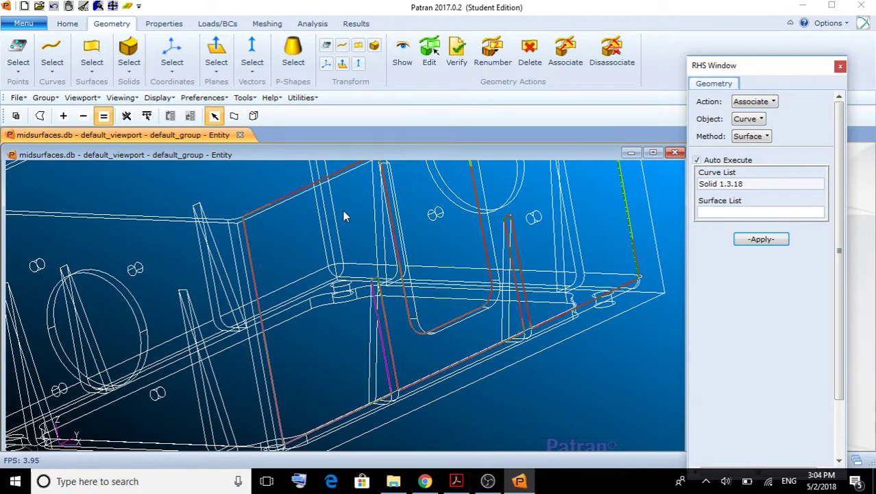
left_click(289, 249)
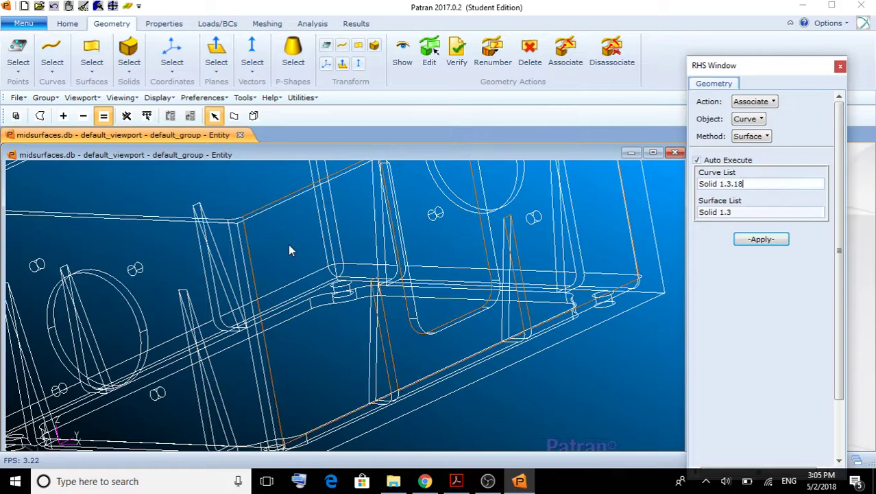
left_click(762, 240)
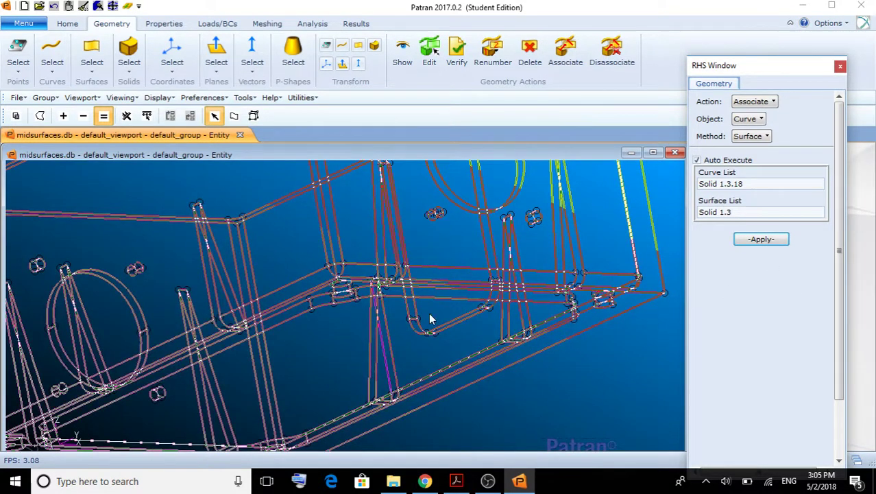
scroll(515, 413, "down", 5)
middle_click_drag(513, 407, 534, 401)
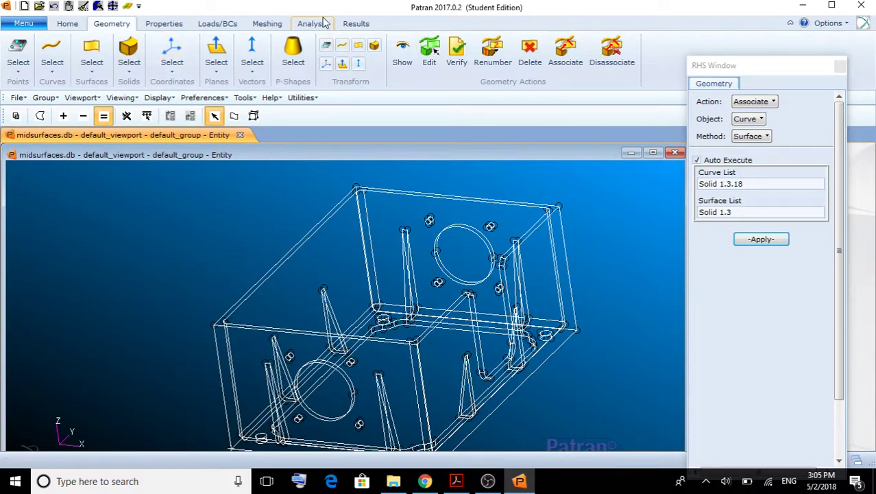
- Set the Meshing form to create a Surface mesh with the Paver mesher
left_click(284, 25)
left_click(774, 118)
left_click(776, 150)
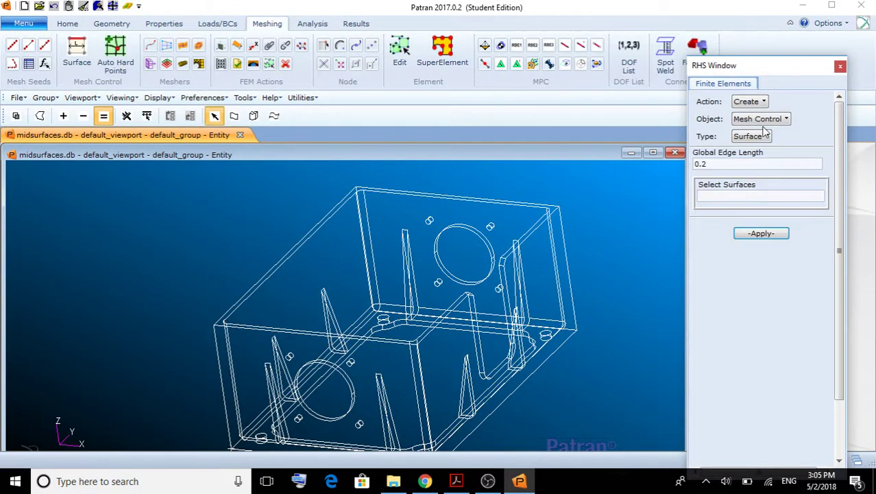
left_click(766, 121)
left_click(771, 167)
left_click(763, 137)
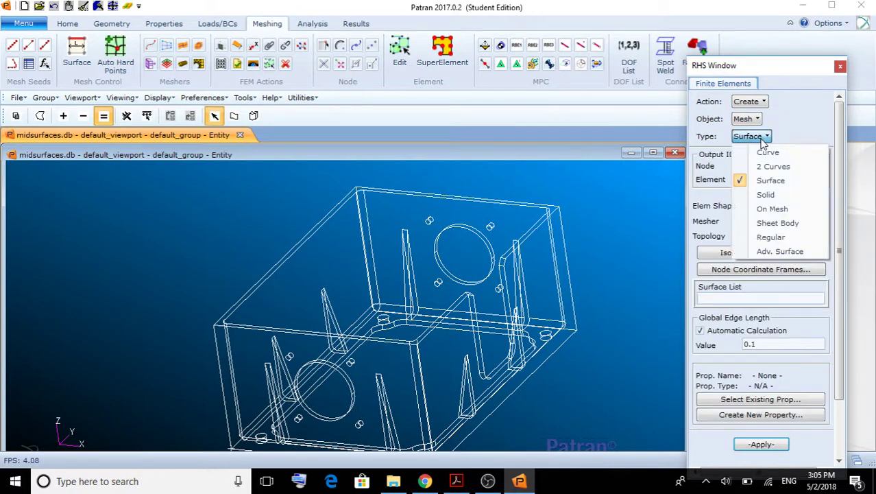
left_click(769, 179)
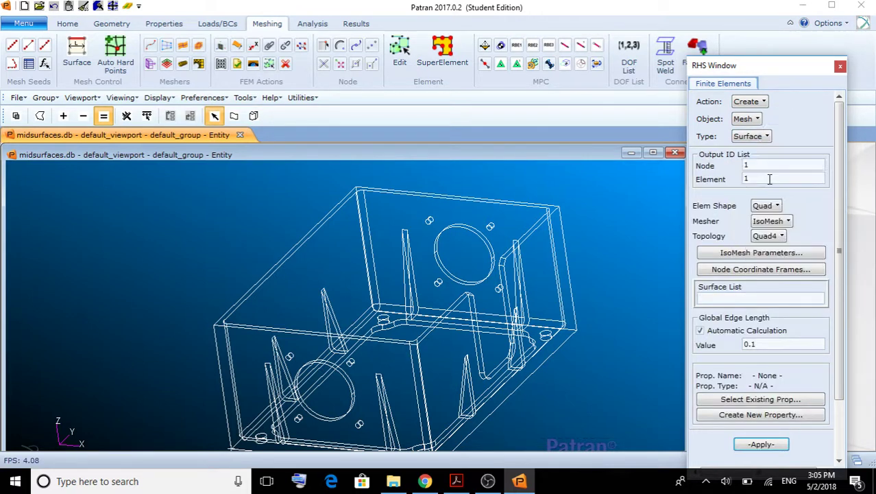
left_click(771, 221)
left_click(775, 248)
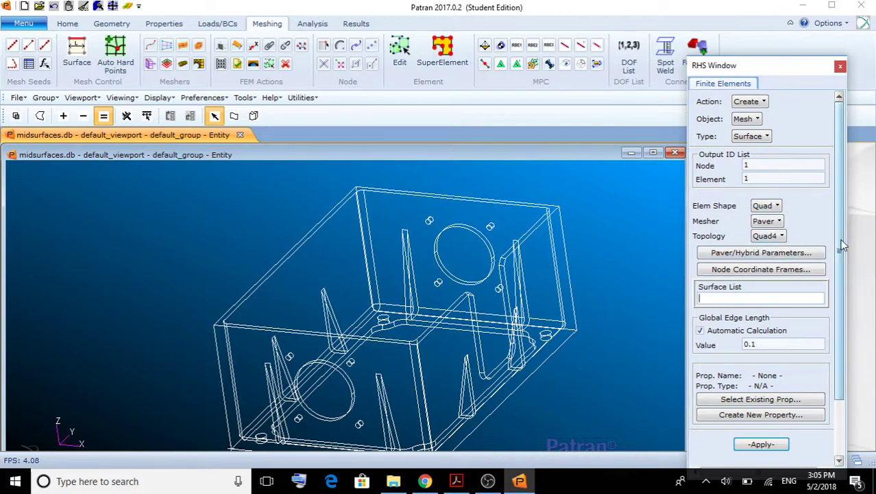
left_click_drag(841, 239, 836, 279)
- Select all box surfaces, replace the 0.1875 automatic edge length with 7, and mesh
left_click(751, 254)
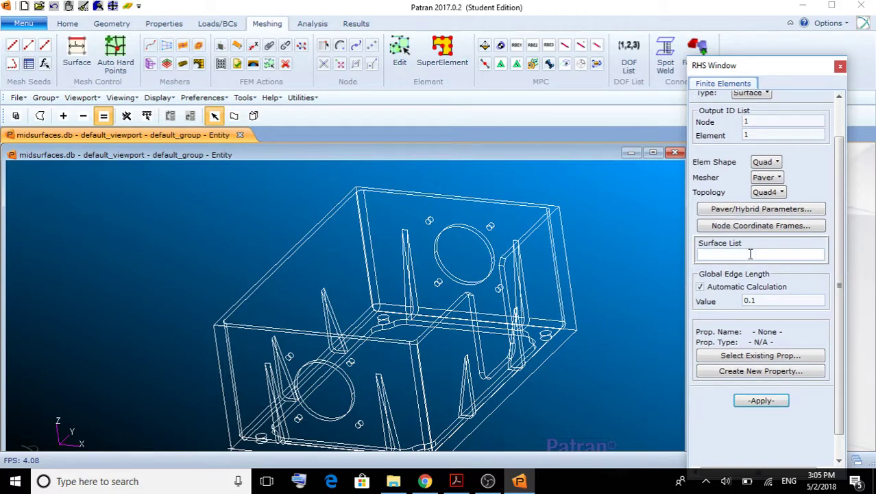
scroll(473, 197, "down", 3)
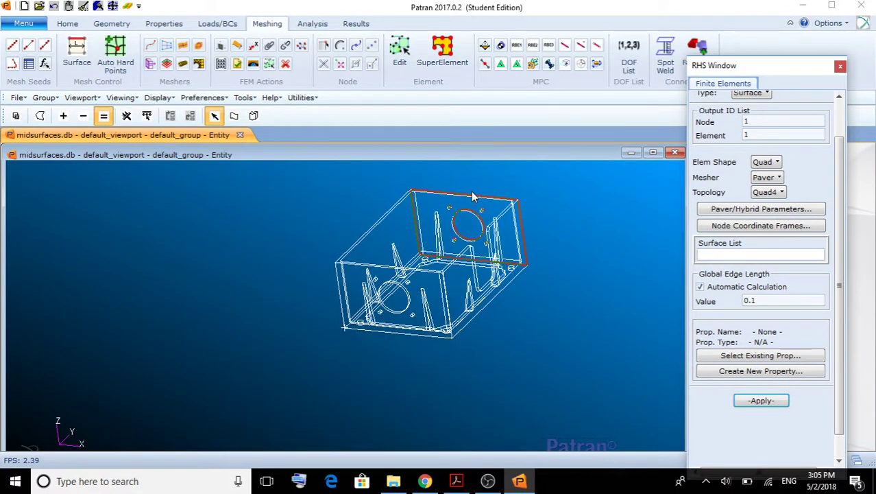
left_click_drag(302, 177, 552, 346)
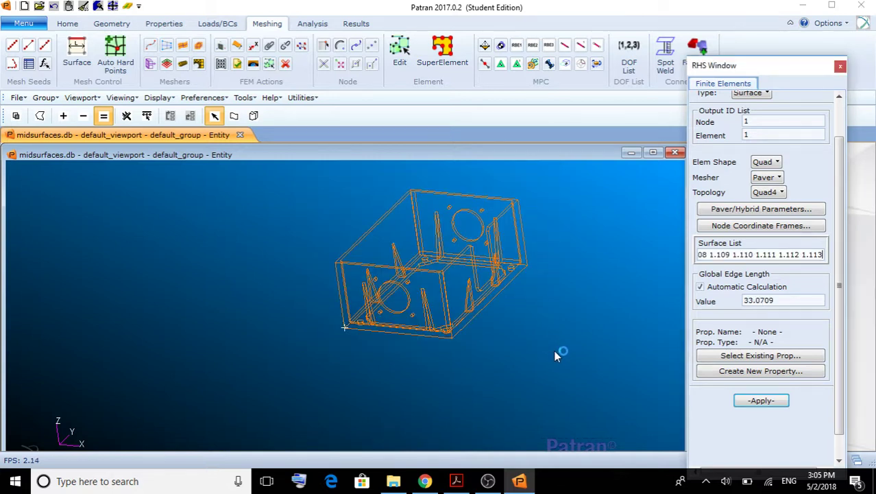
left_click(700, 286)
left_click_drag(788, 297, 711, 293)
key("BackSpace")
left_click_drag(777, 298, 587, 298)
key("BackSpace")
left_click(761, 401)
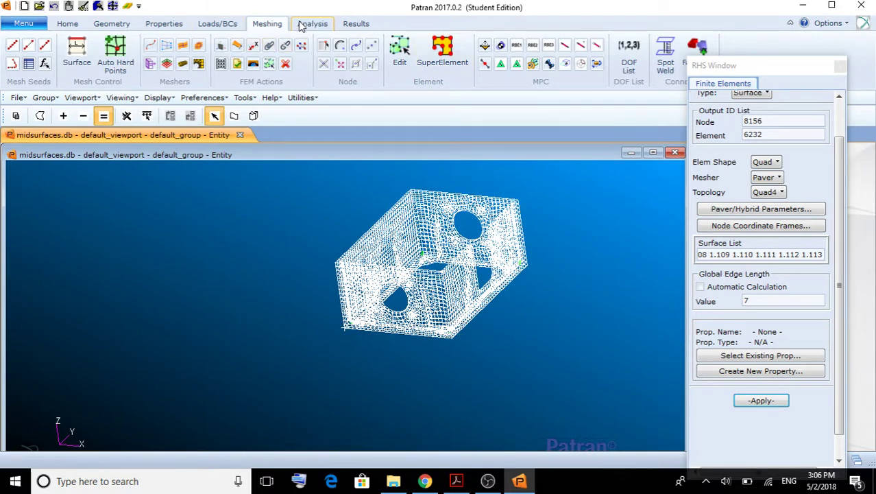
- Create a Total Load and enter the load vector <0 100 0> in its Input Data
left_click(216, 23)
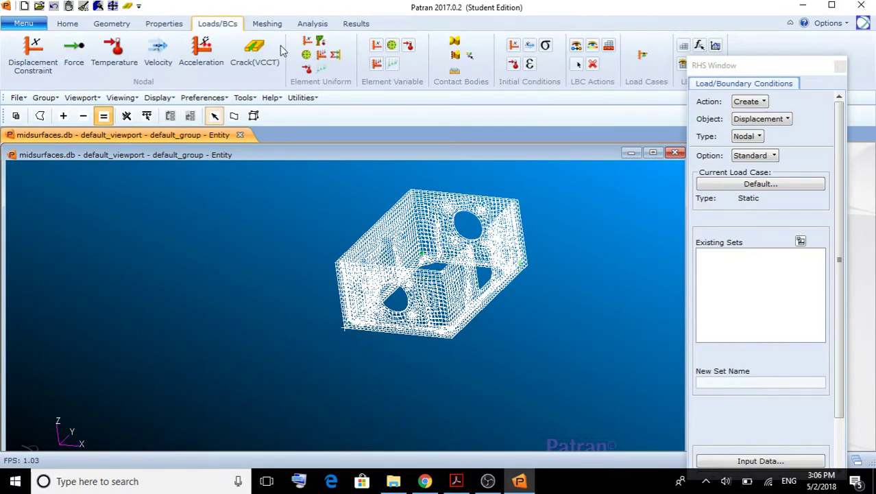
left_click(775, 121)
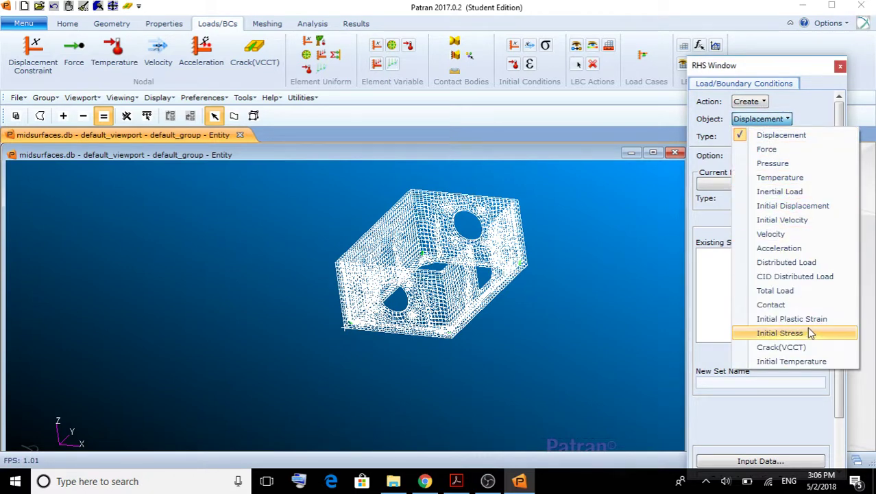
left_click(790, 291)
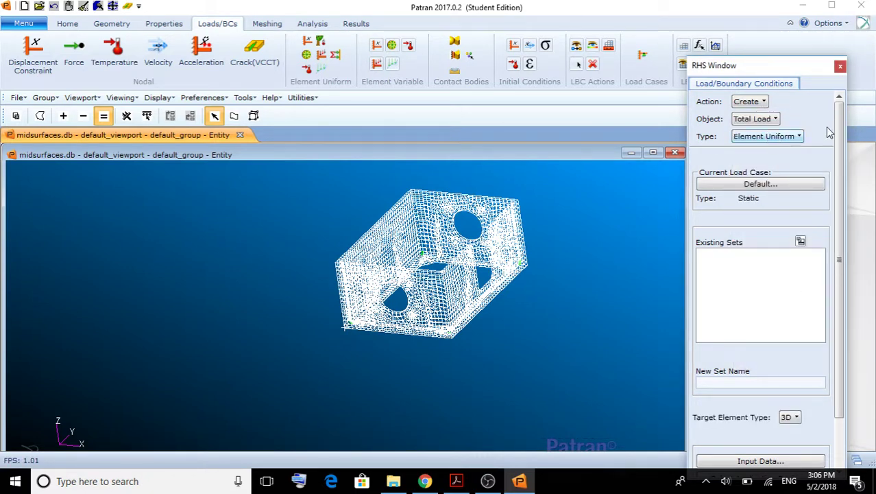
scroll(837, 144, "down", 2)
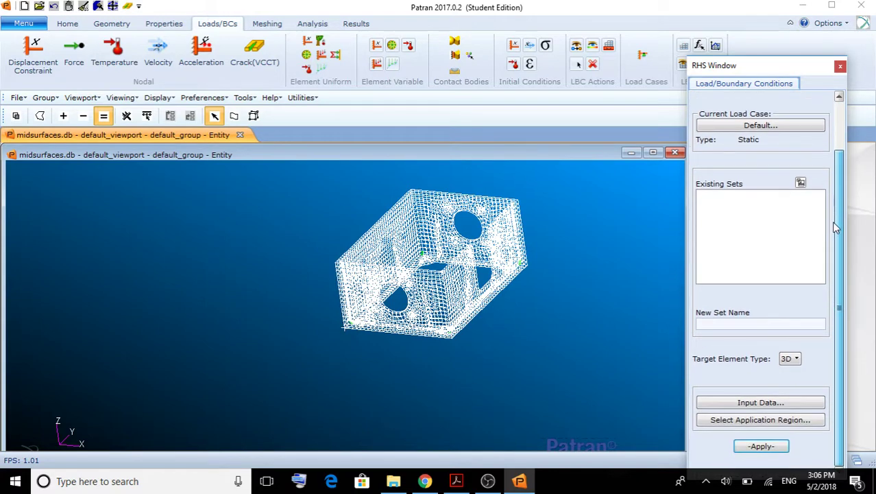
left_click(721, 406)
left_click(589, 128)
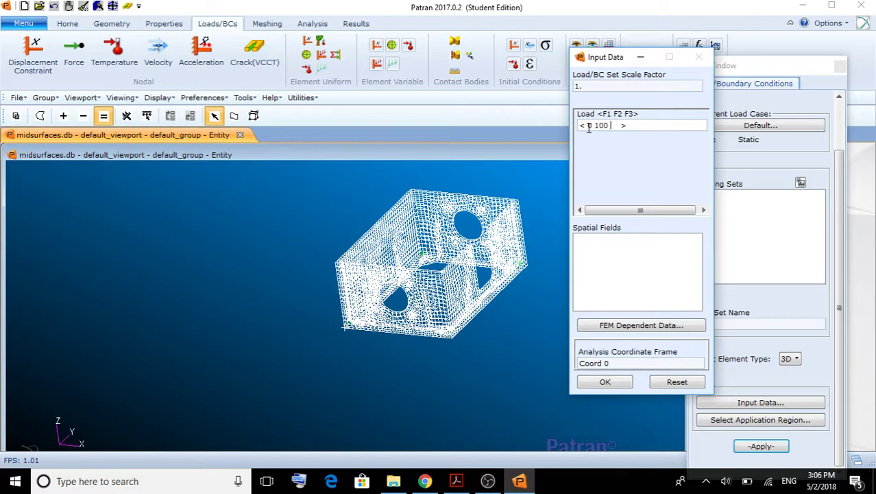
- Confirm the <0 100 0> load and start picking solid faces for its application region
left_click(624, 382)
left_click(768, 421)
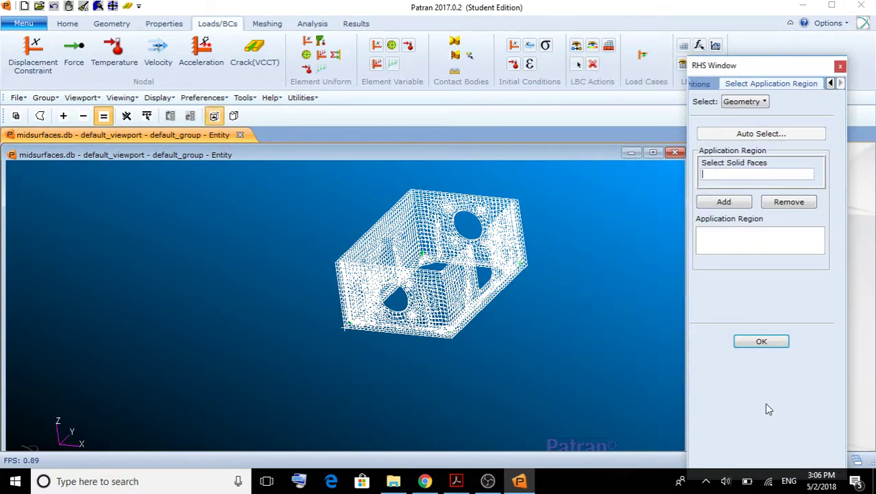
scroll(462, 223, "up", 8)
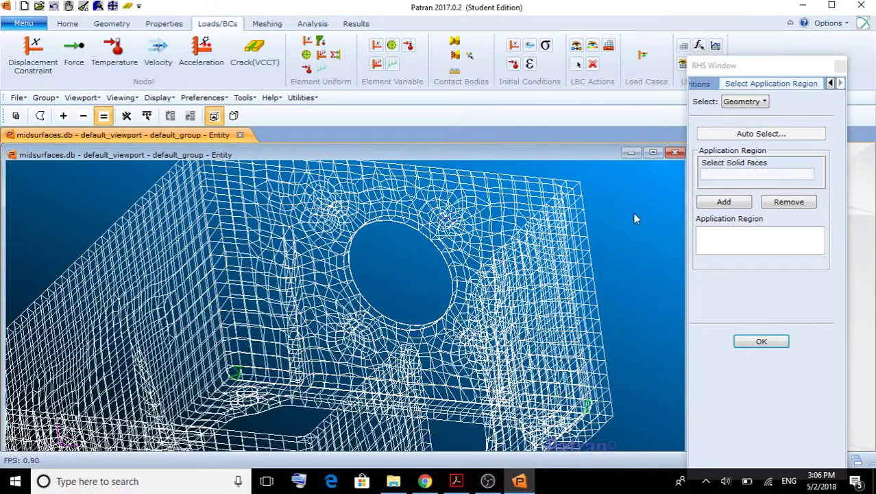
left_click(747, 173)
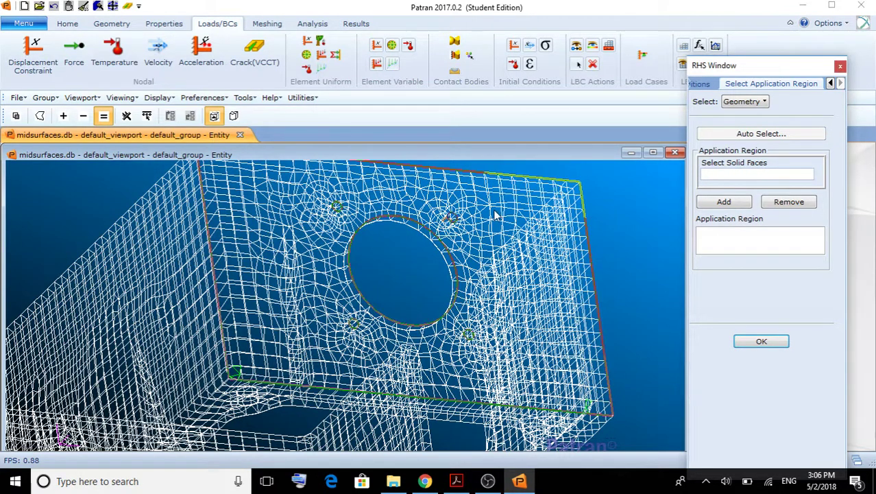
- Add solid faces 1.99, 1.101, 1.103 and 1.105 to the load's application region
left_click(454, 216)
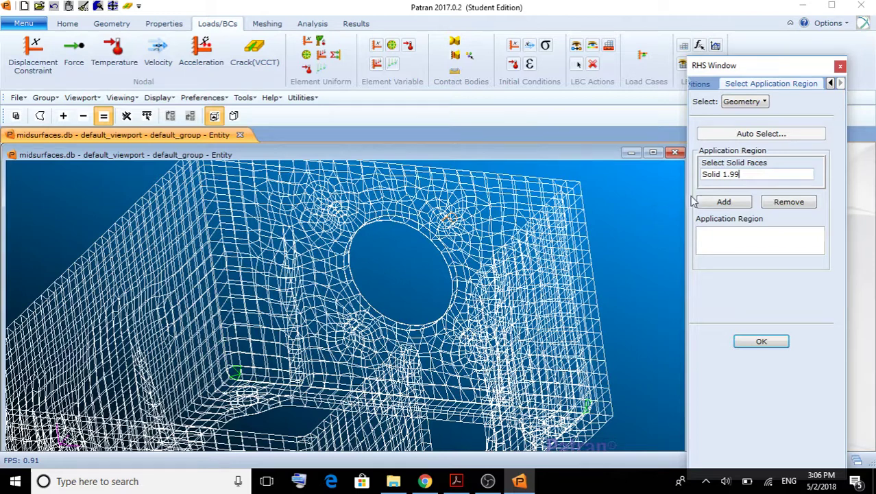
left_click(720, 201)
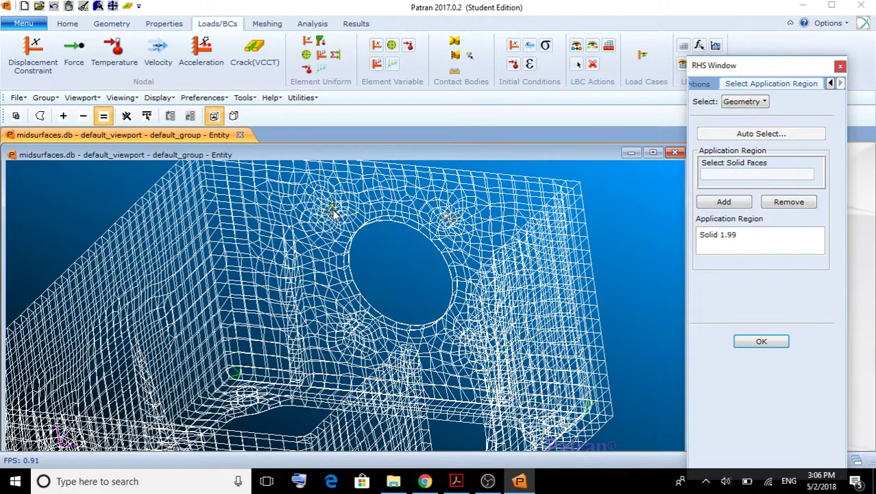
left_click(334, 211)
left_click(734, 205)
middle_click_drag(349, 331, 314, 328)
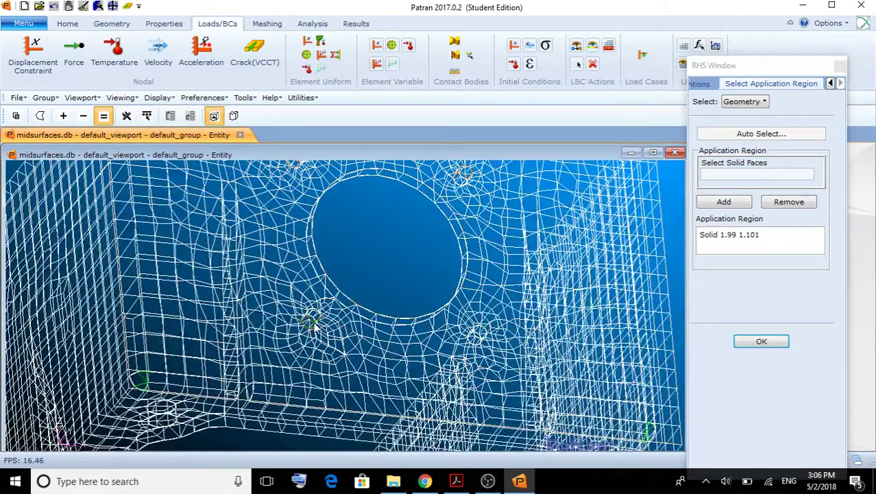
left_click(314, 327)
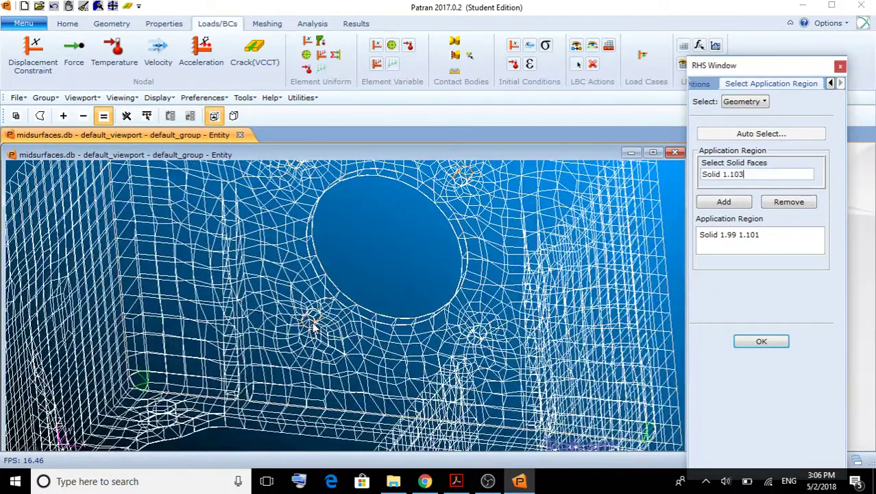
left_click(744, 203)
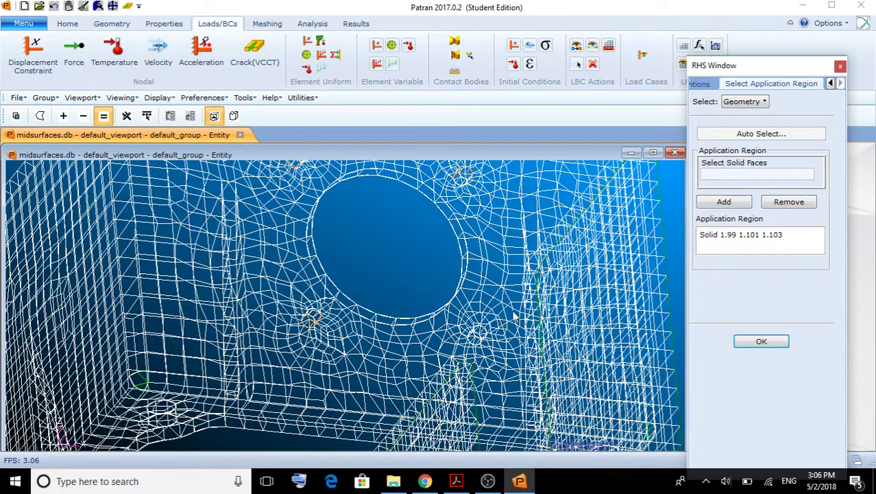
left_click(475, 336)
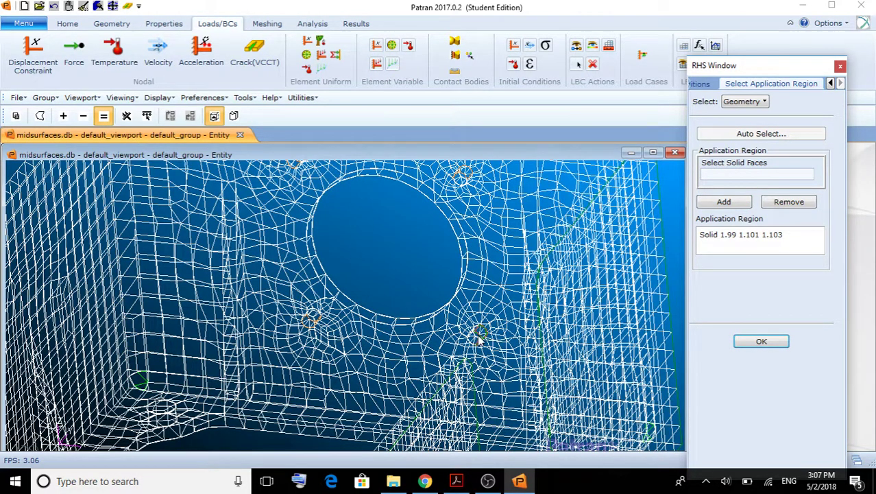
left_click(745, 205)
- Acknowledge the licence-limit and blank-name messages, then create the Total Load set named 'force'
left_click(758, 343)
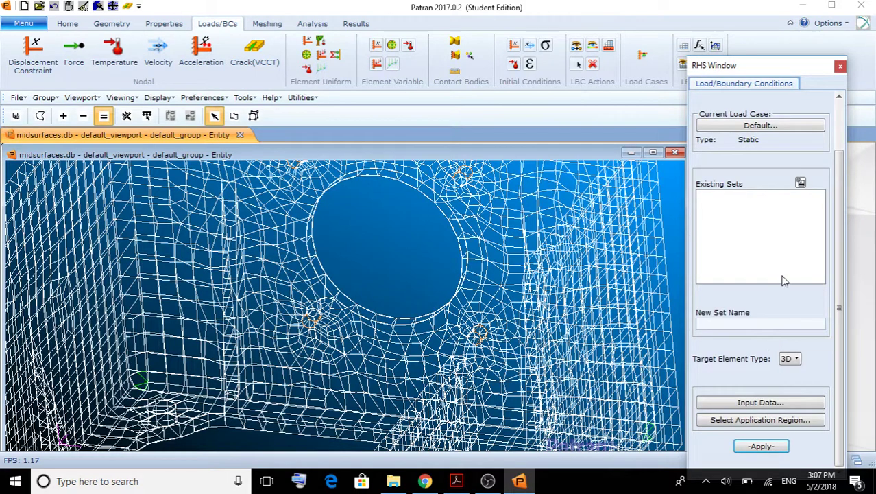
left_click(776, 447)
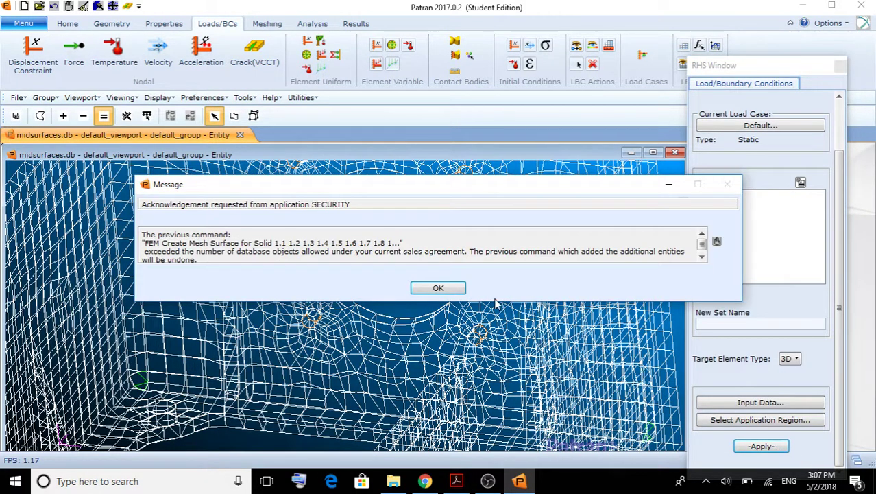
left_click(426, 287)
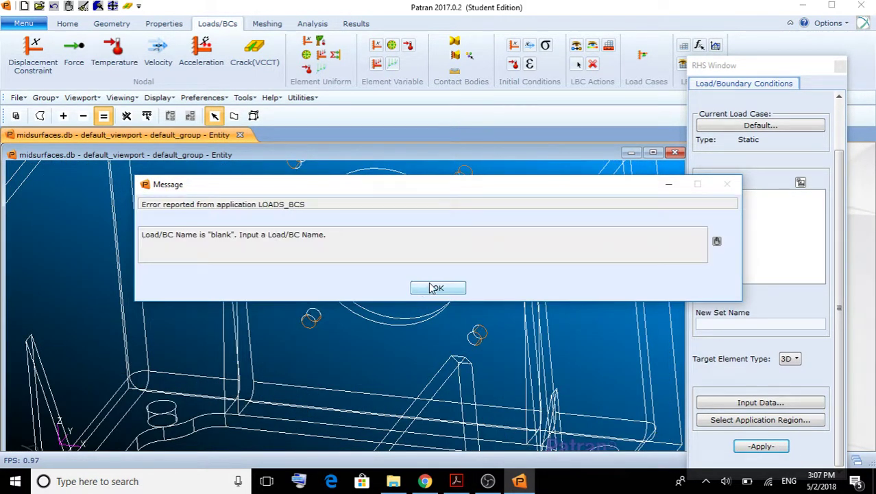
left_click(438, 288)
left_click(729, 323)
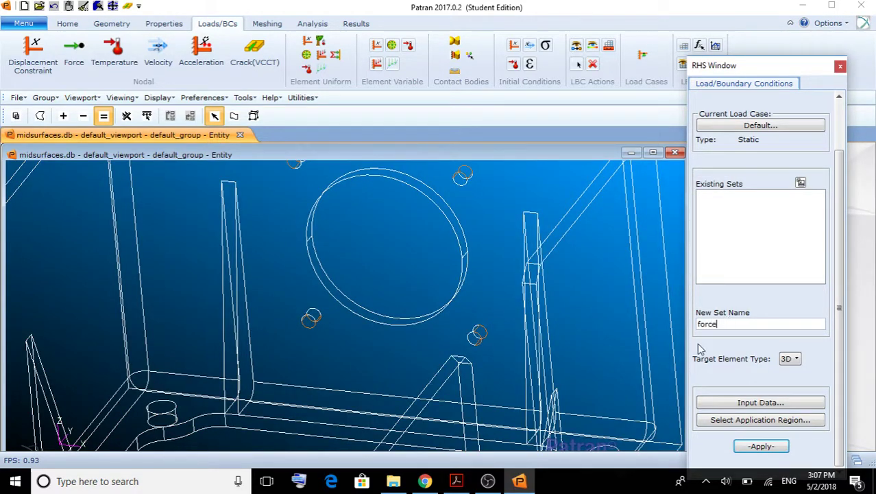
left_click(759, 446)
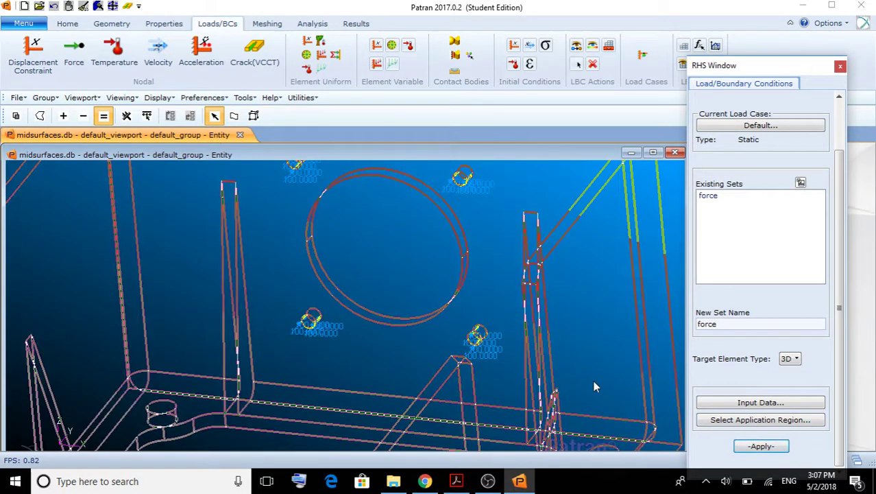
middle_click_drag(410, 197, 397, 245)
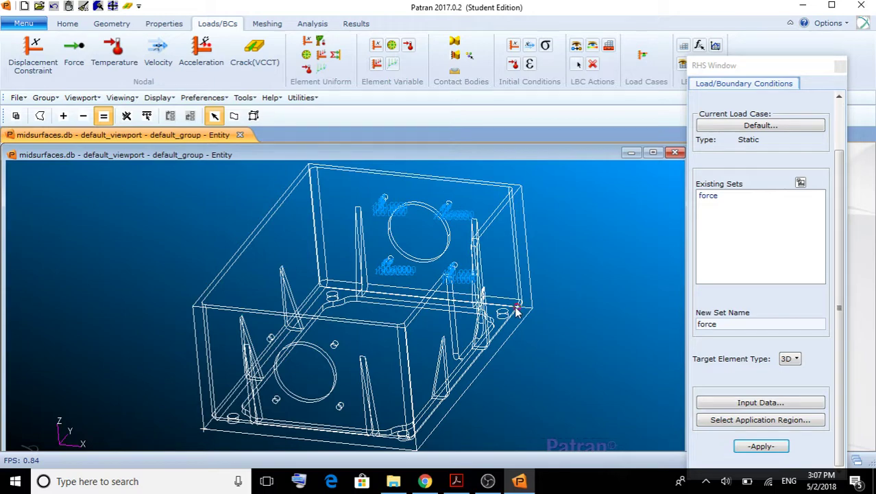
- Start a nodal Displacement constraint with translations <0 0 0> and rotations <0 0 0>
middle_click_drag(549, 312, 555, 322)
left_click(33, 50)
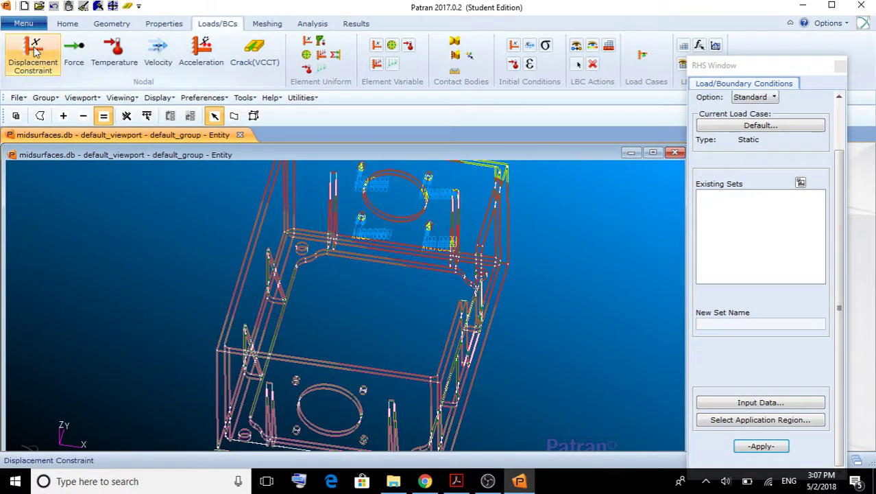
mouse_move(836, 189)
left_mouse_down()
mouse_move(838, 134)
mouse_move(839, 196)
left_mouse_up()
left_click(753, 406)
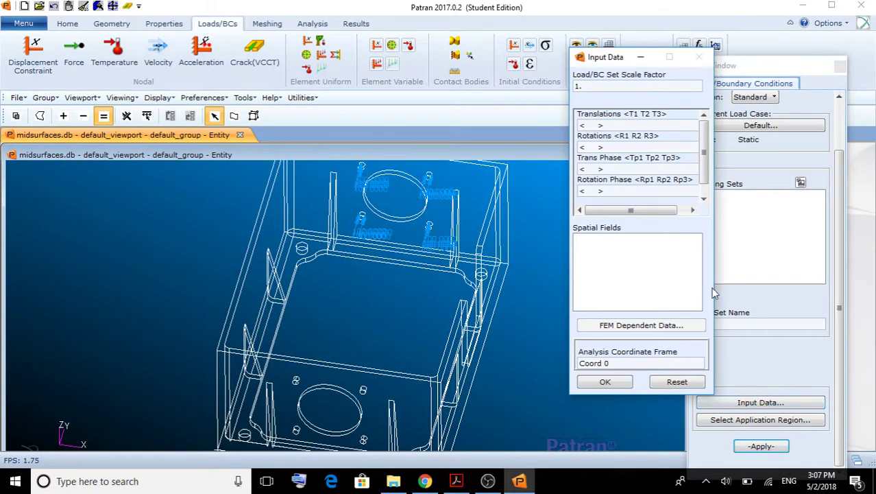
left_click(590, 125)
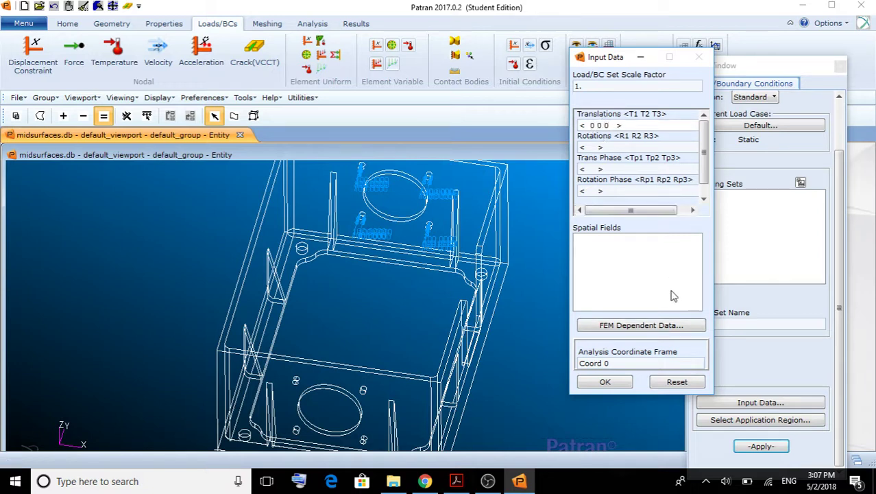
left_click(589, 147)
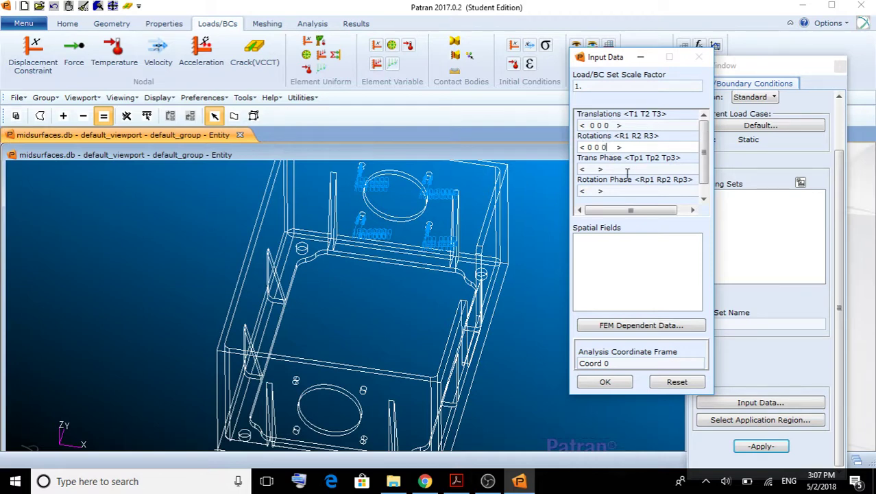
- Confirm the zero constraint values and limit region picking to solid faces
left_click(627, 382)
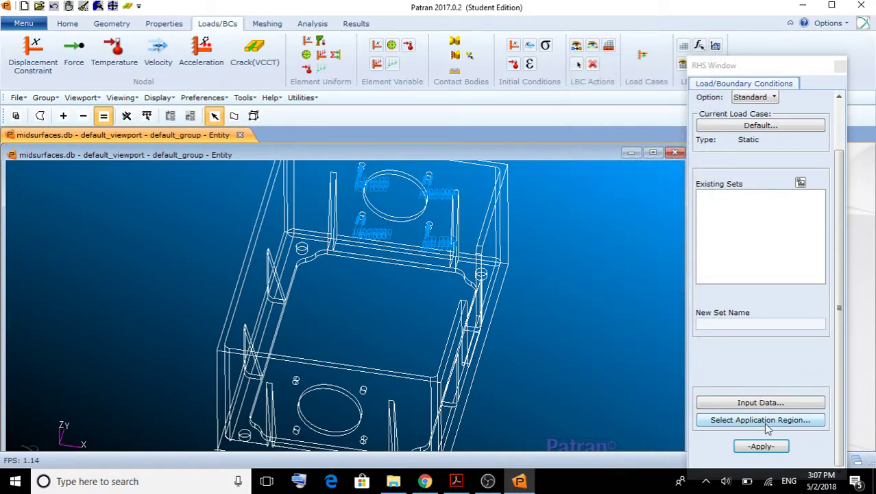
left_click(764, 420)
middle_click_drag(643, 276, 410, 289)
scroll(422, 309, "up", 3)
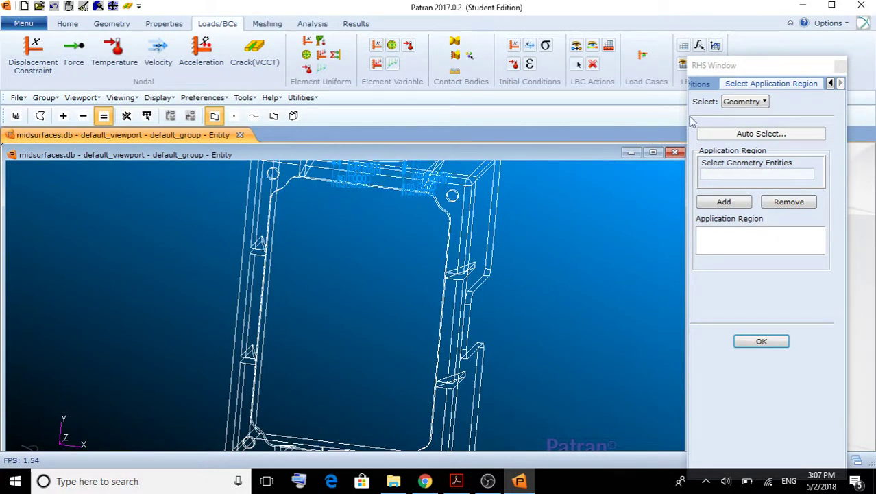
left_click(273, 116)
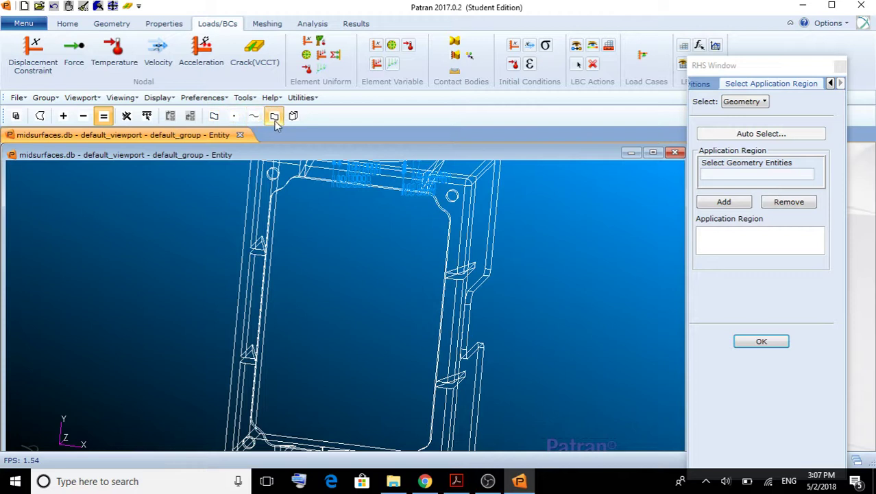
- Add corner hole faces Solid 1.73, 1.89, 1.42 and 1.21 as the application region
left_click(456, 198)
left_click(724, 203)
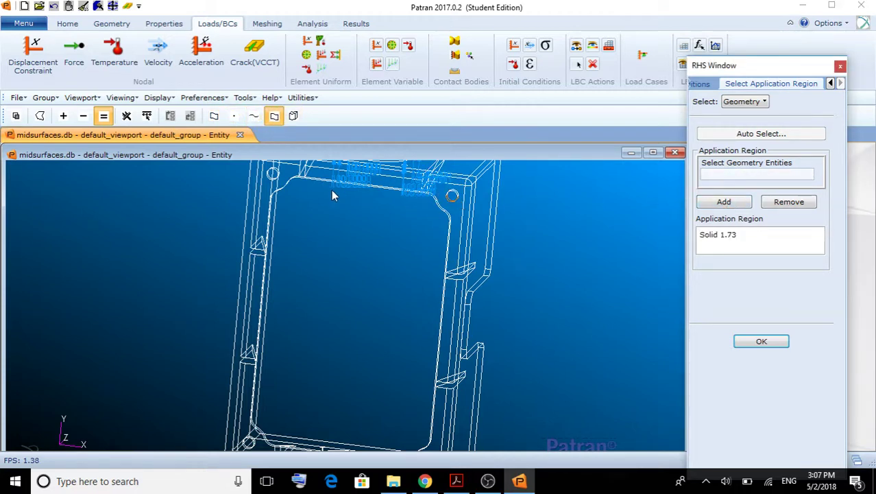
middle_click_drag(293, 177, 281, 180)
left_click(281, 180)
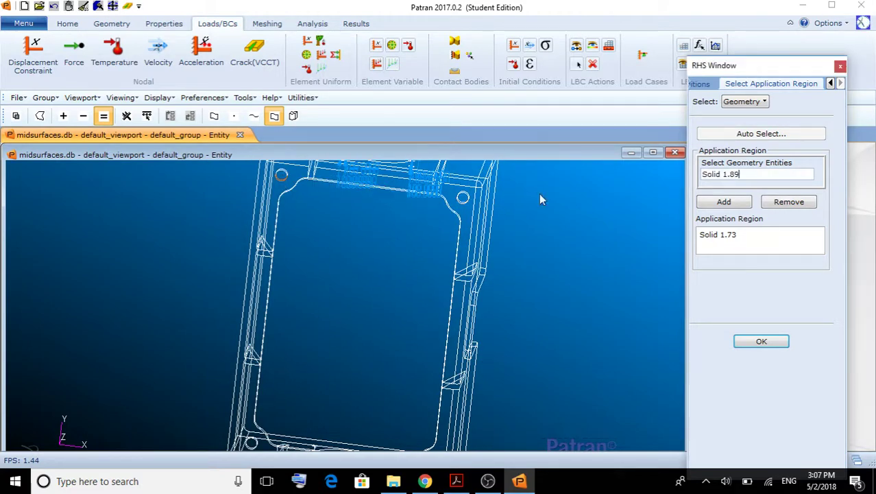
left_click(724, 201)
middle_click_drag(422, 341, 263, 434)
left_click(479, 385)
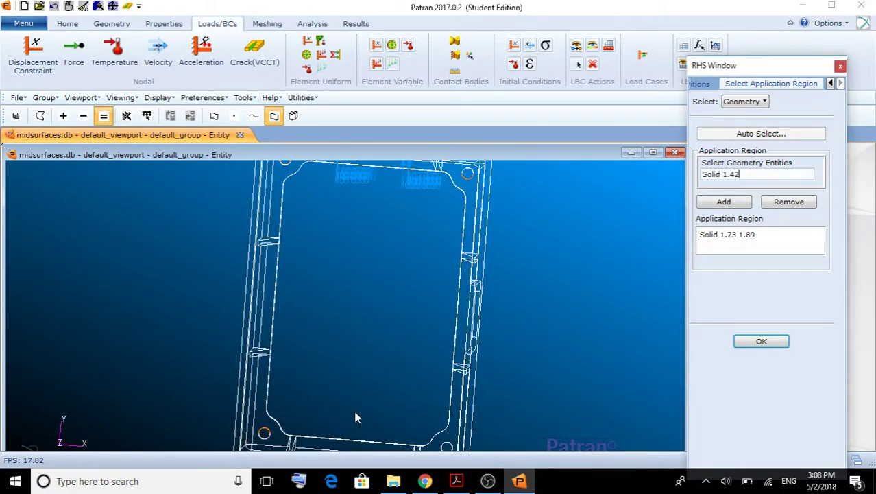
left_click(724, 201)
left_click(458, 430)
left_click(740, 204)
left_click(755, 341)
- Name the constraint set 'fixed', correcting the typo, and create it
left_click(733, 326)
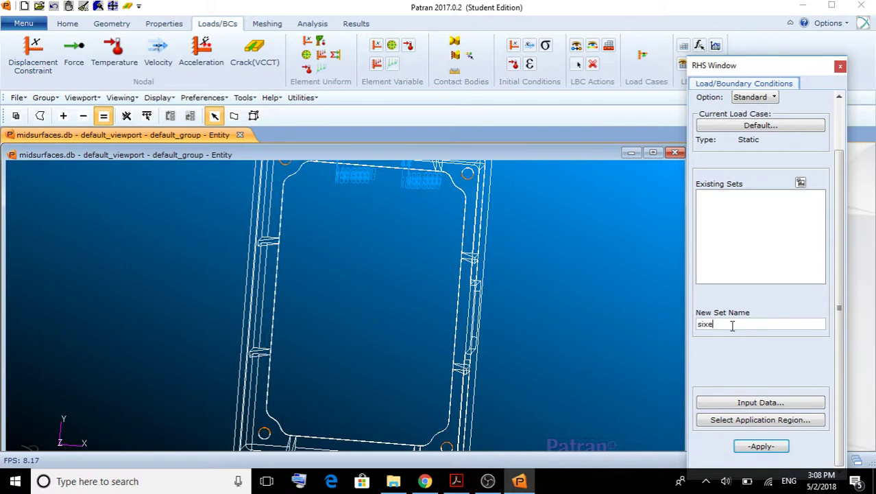
type("sixed")
left_click_drag(729, 325, 678, 316)
type("fixed")
left_click(757, 447)
- Zoom out and turn the box to a front isometric view showing its constraint markers
middle_click_drag(537, 212, 526, 211)
scroll(527, 216, "down", 3)
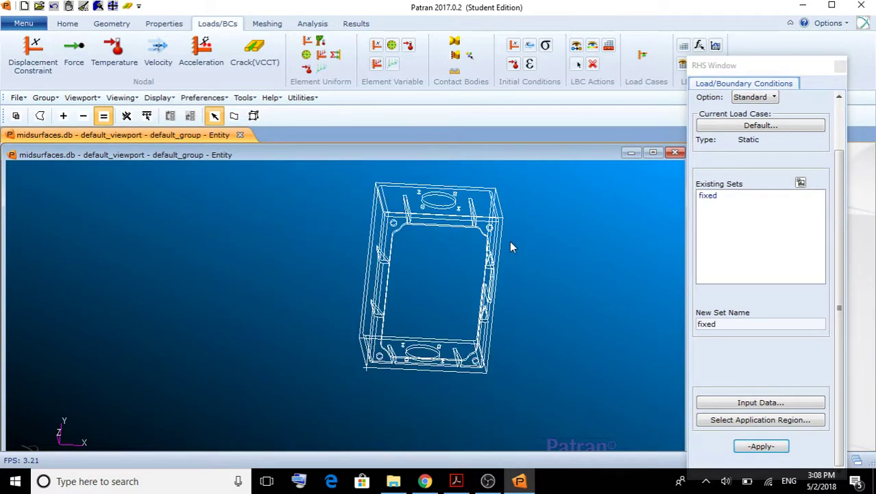
middle_click_drag(513, 246, 517, 221)
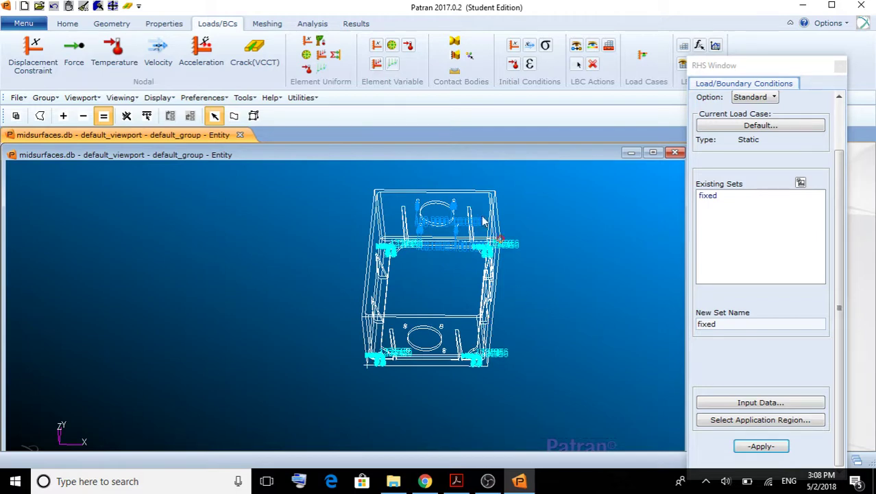
- Start a new isotropic material named Aluminum
left_click(163, 25)
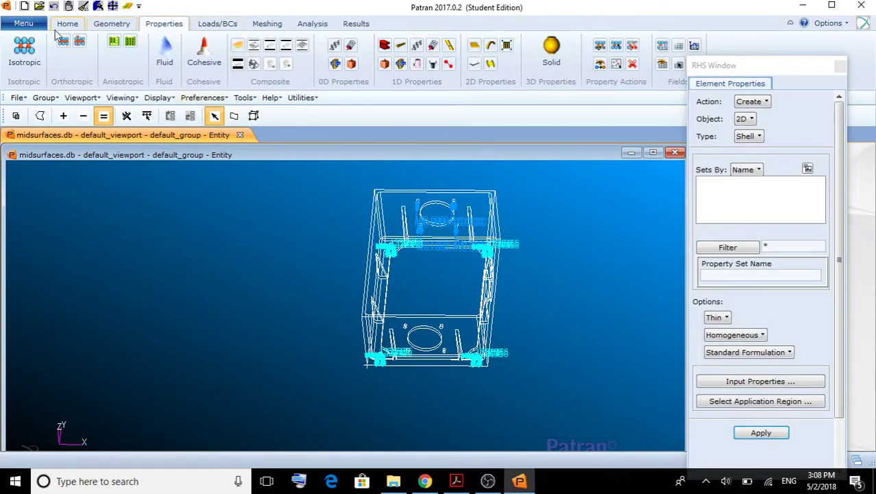
left_click(24, 52)
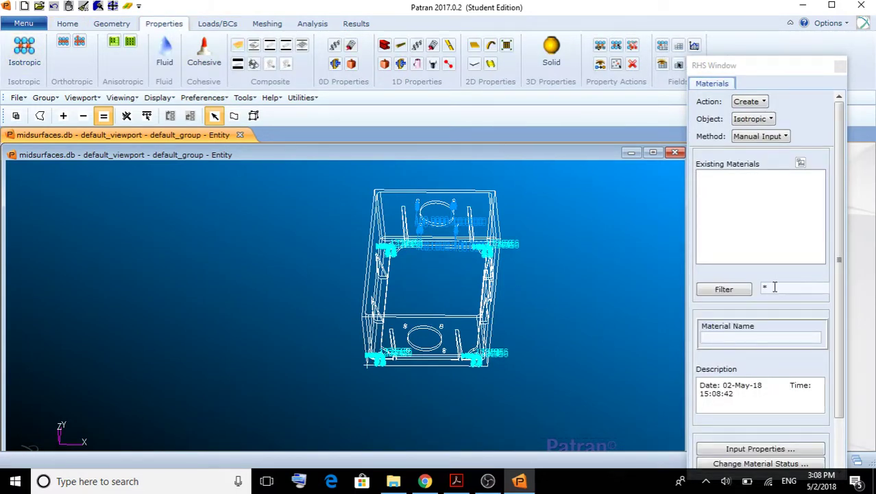
left_click(749, 338)
type("Aluminum")
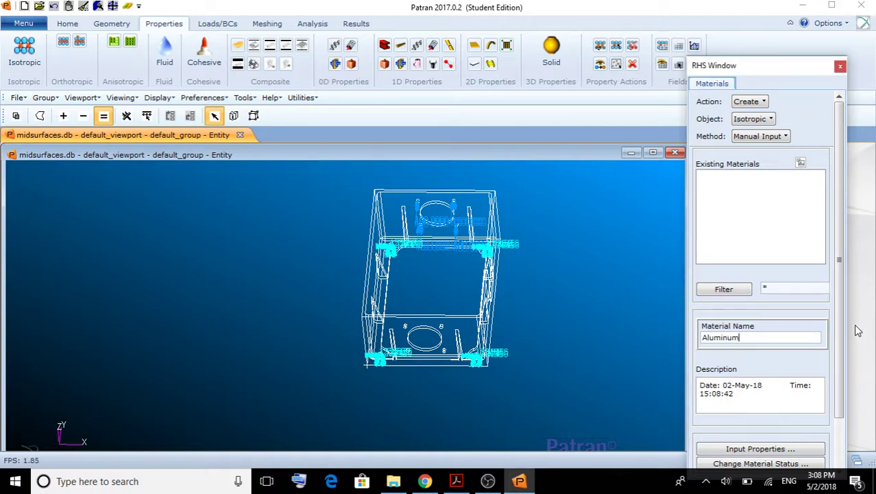
scroll(850, 330, "down", 2)
- Enter elastic modulus 30e6 and Poisson ratio 0.3, then create the Aluminum material
left_click(757, 391)
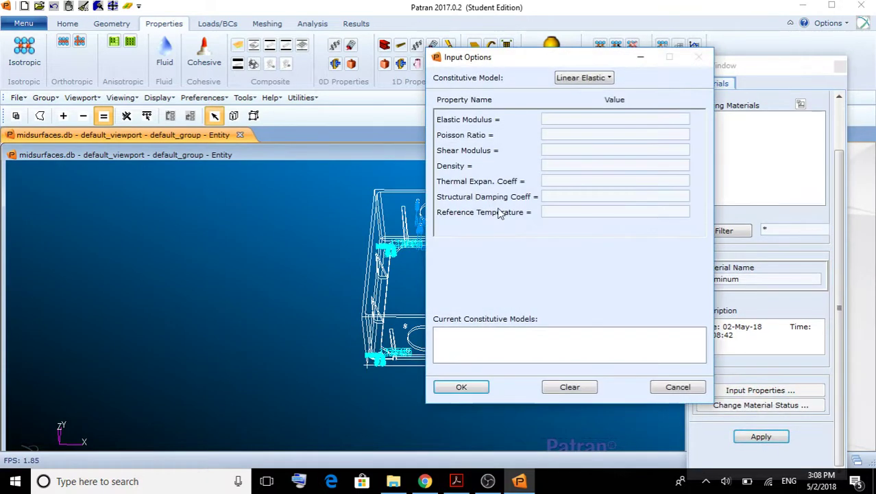
left_click(580, 121)
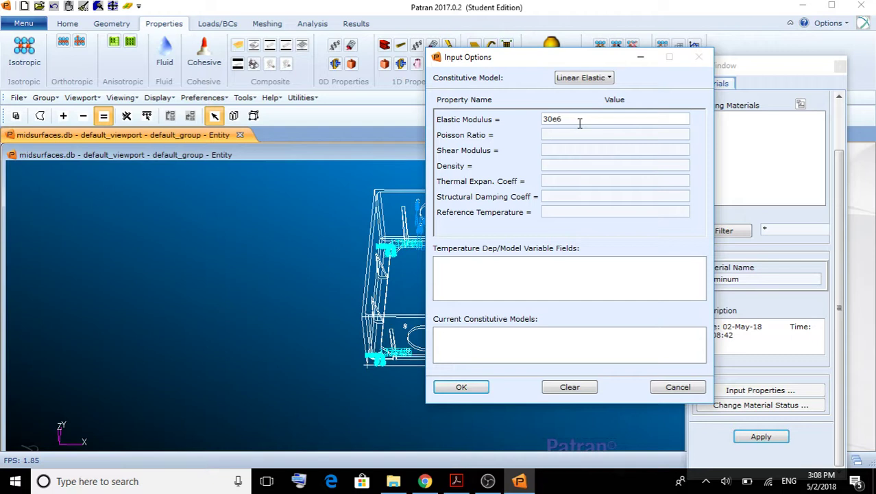
left_click(574, 134)
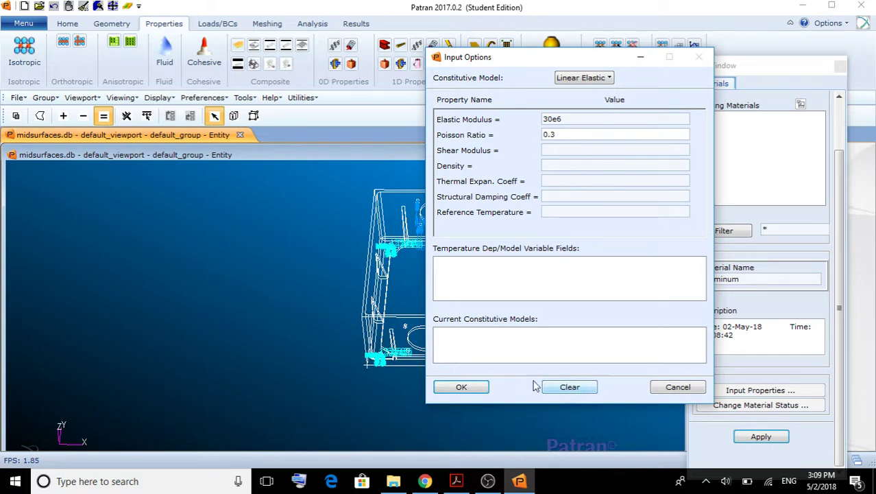
left_click(461, 386)
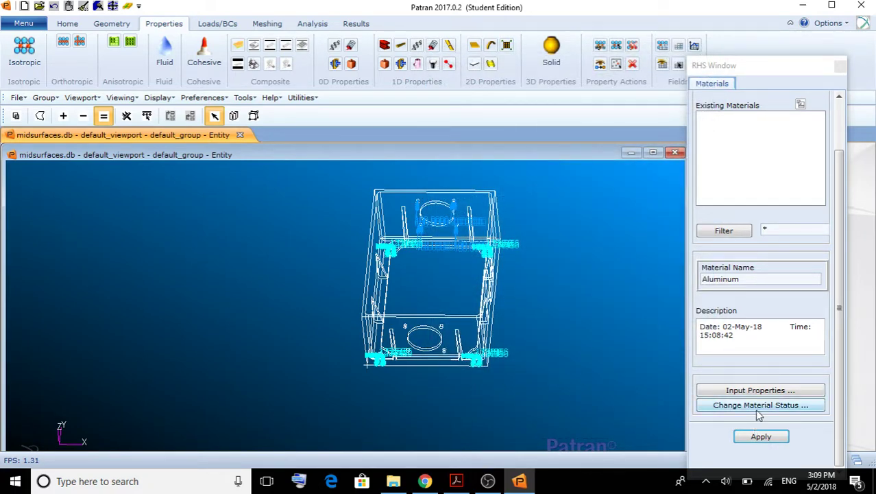
left_click(781, 438)
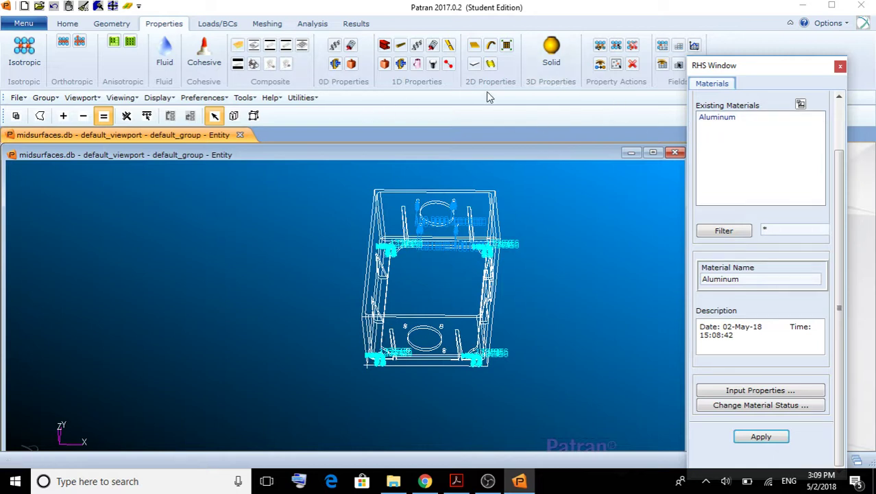
- Choose Aluminum as the material for a new 2D shell property
left_click(475, 46)
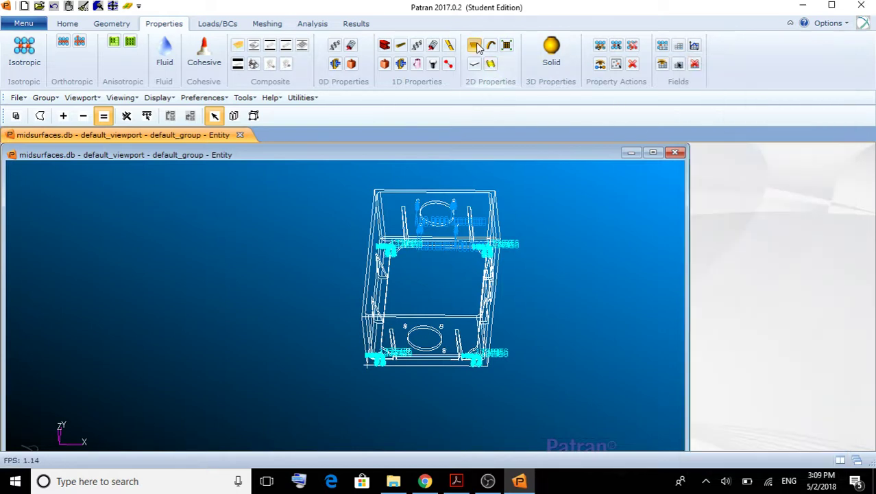
scroll(838, 177, "down", 2)
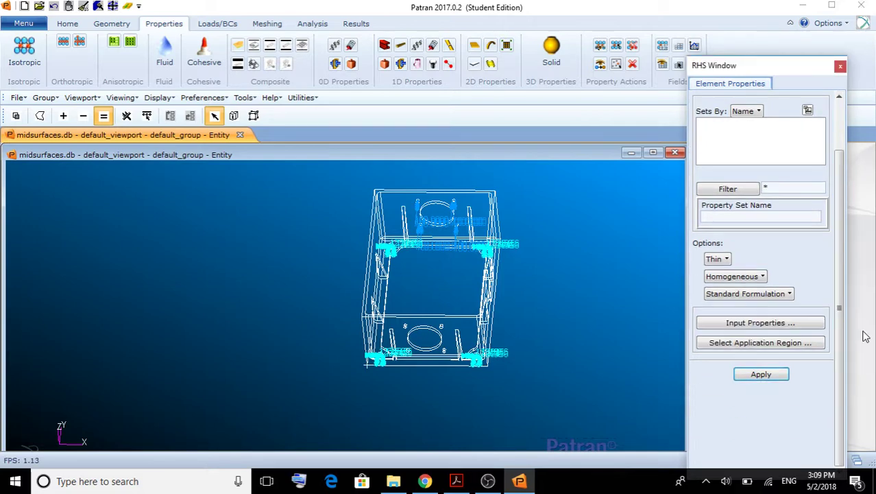
left_click(819, 323)
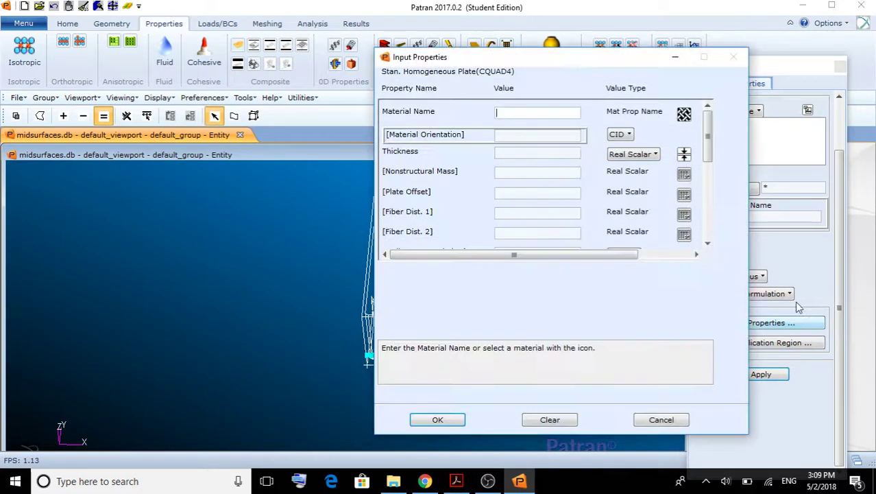
left_click(684, 114)
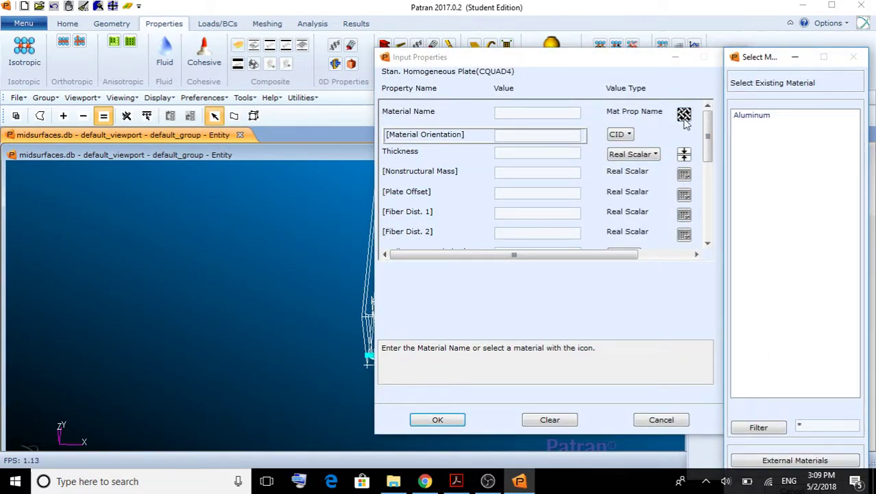
left_click(769, 116)
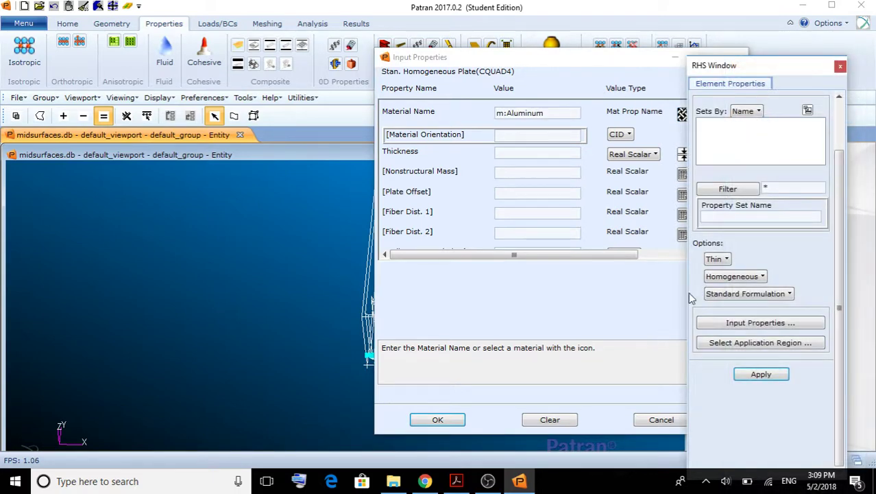
left_click(683, 116)
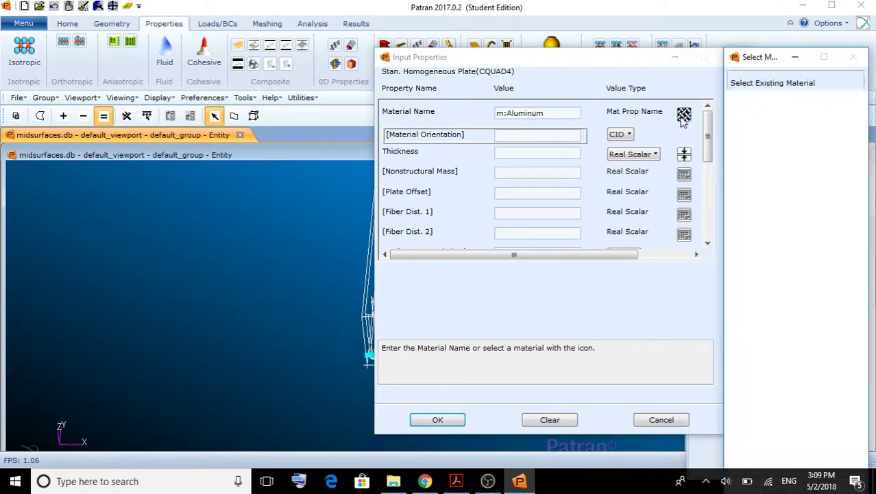
left_click(734, 119)
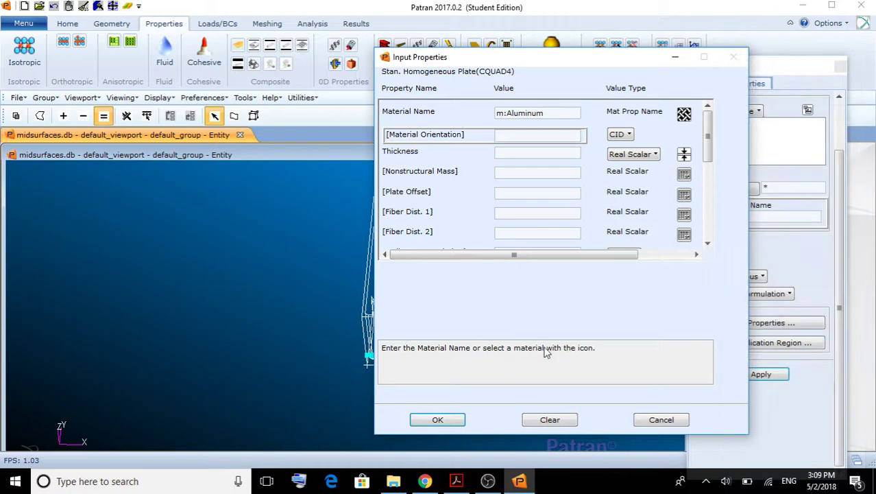
- Set the shell thickness to 0.125 and confirm the input properties
left_click(424, 420)
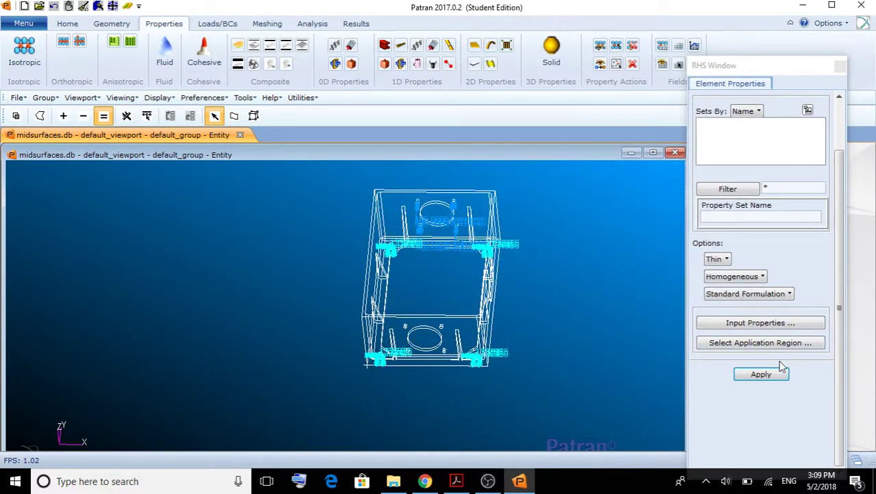
left_click(753, 321)
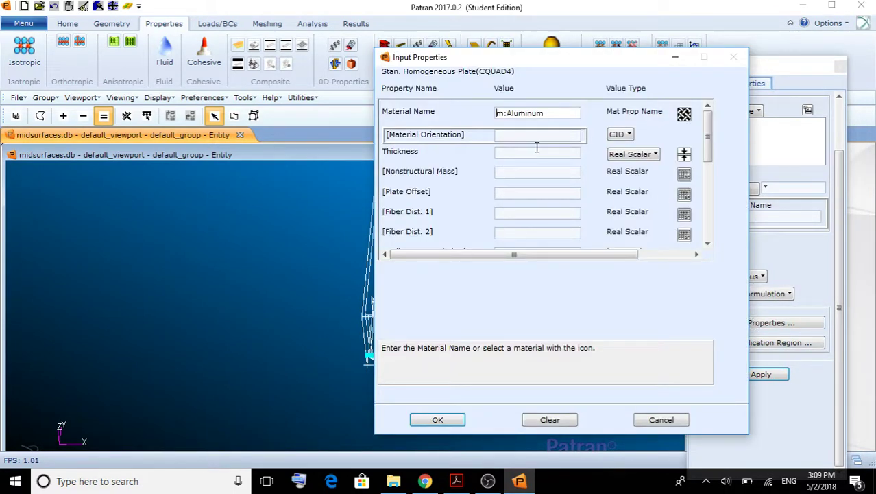
left_click(520, 151)
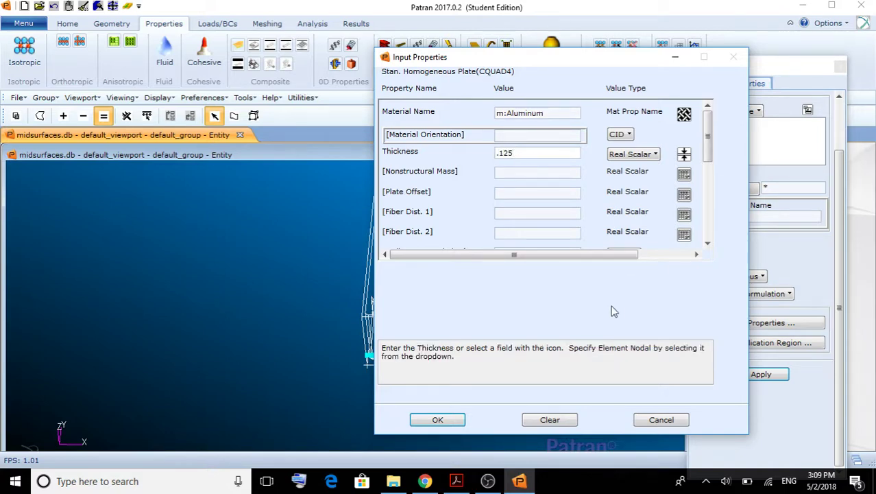
left_click(456, 417)
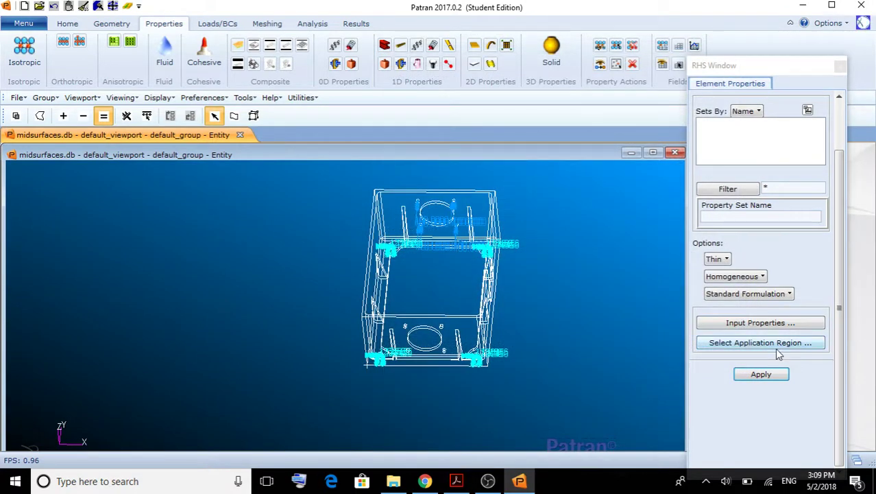
- Select all box elements as the property's application region
left_click(776, 346)
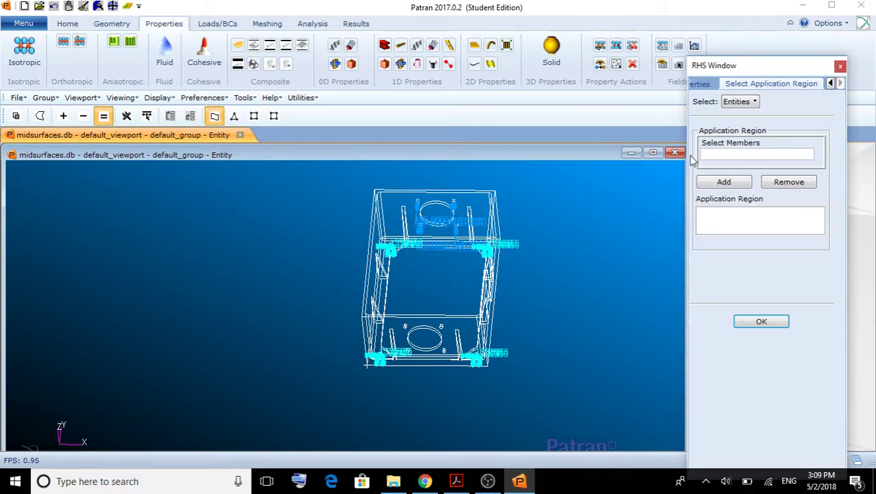
left_click_drag(351, 194, 528, 378)
left_click(730, 183)
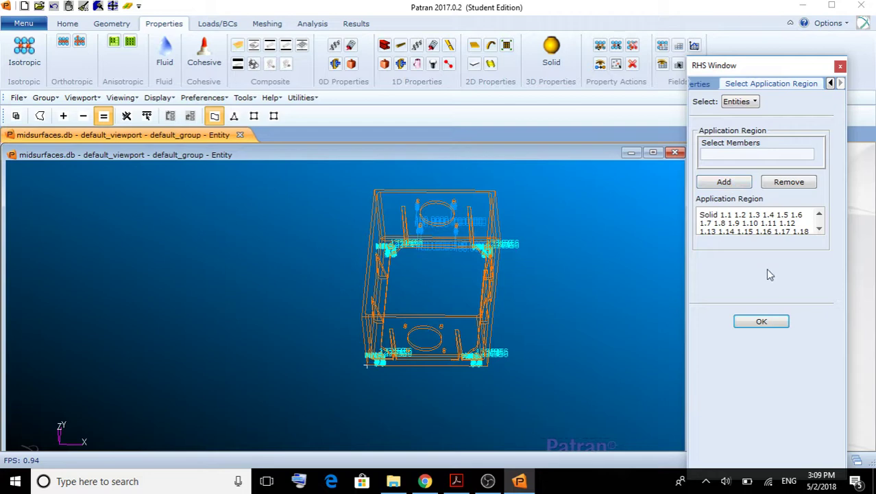
left_click(771, 320)
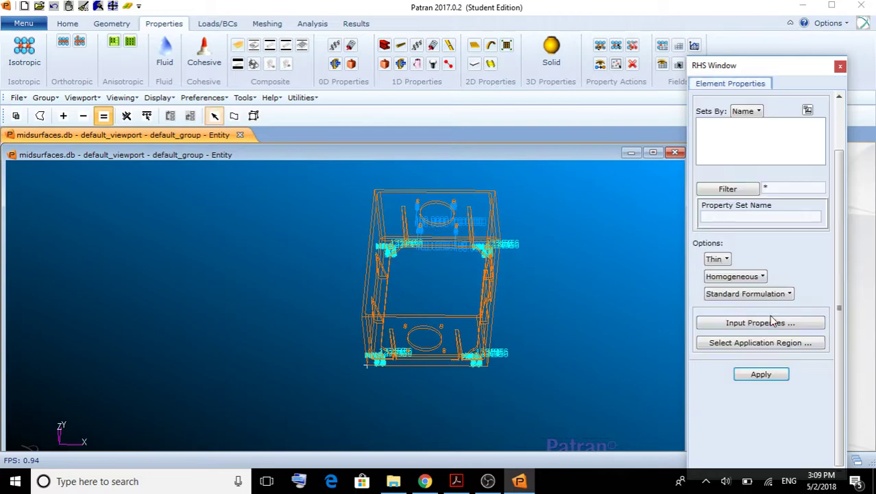
- Name the property set Box and create it
left_click(762, 376)
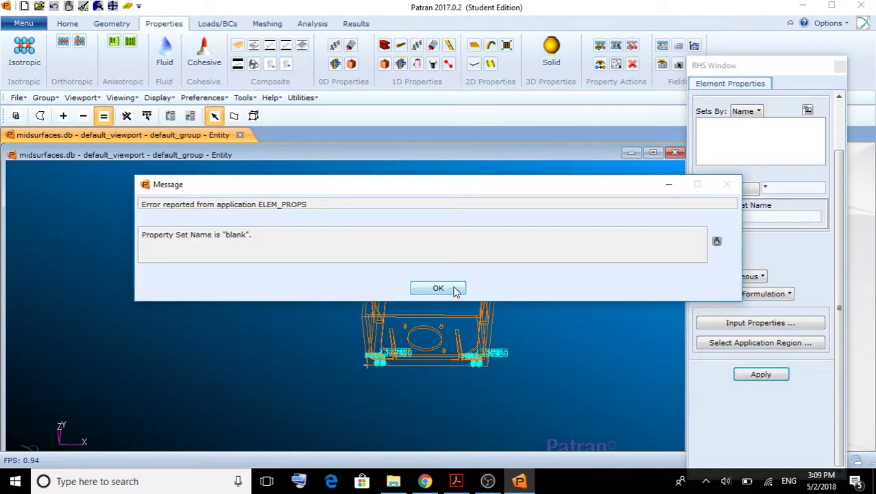
left_click(454, 289)
left_click(789, 216)
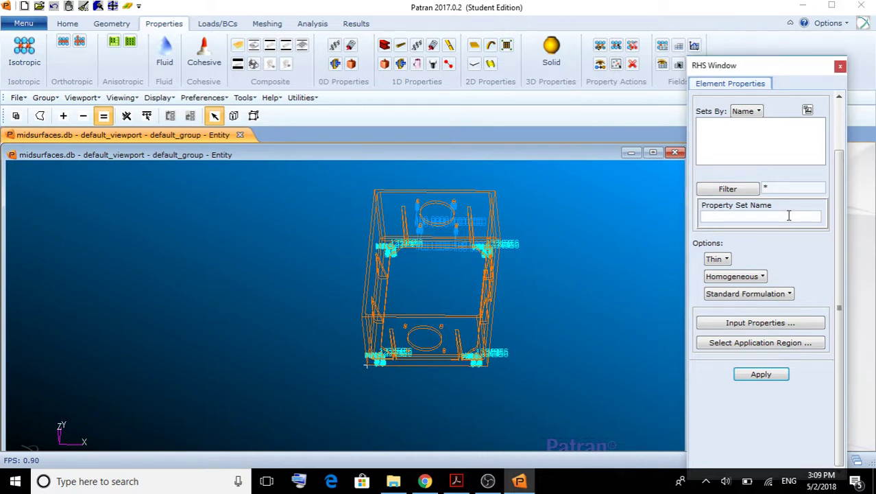
left_click(753, 376)
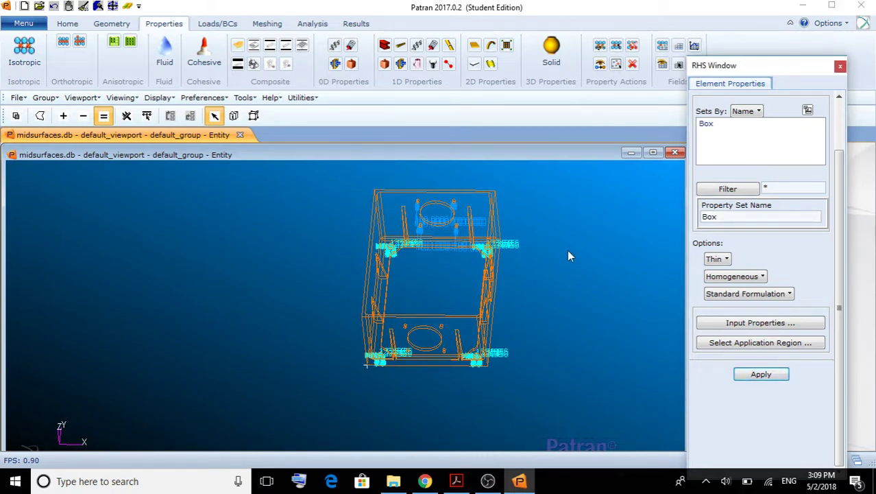
mouse_move(580, 261)
middle_mouse_down()
mouse_move(576, 244)
mouse_move(570, 252)
middle_mouse_up()
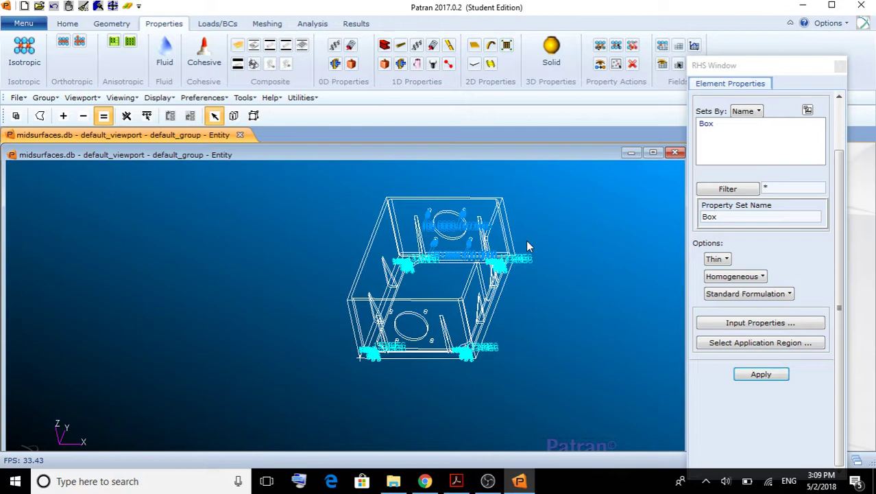
middle_click_drag(459, 207, 578, 219)
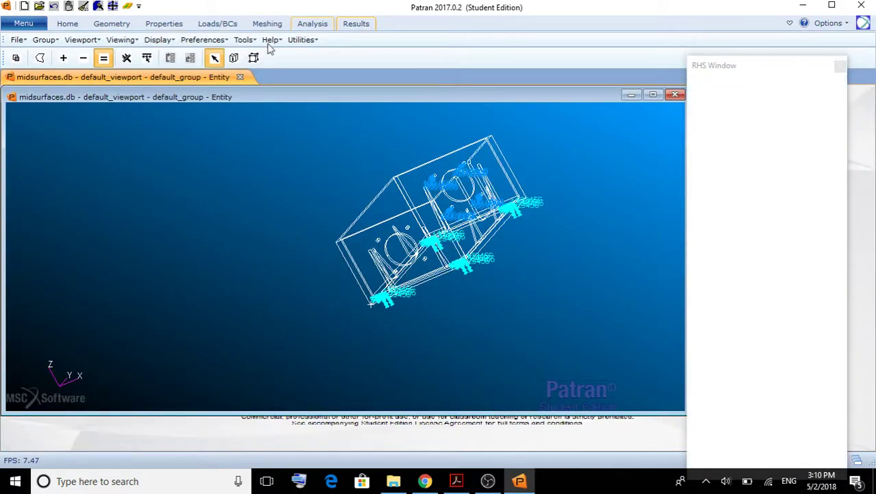
- Configure a full-run LINEAR STATIC analysis of the entire model and submit the job
left_click(313, 23)
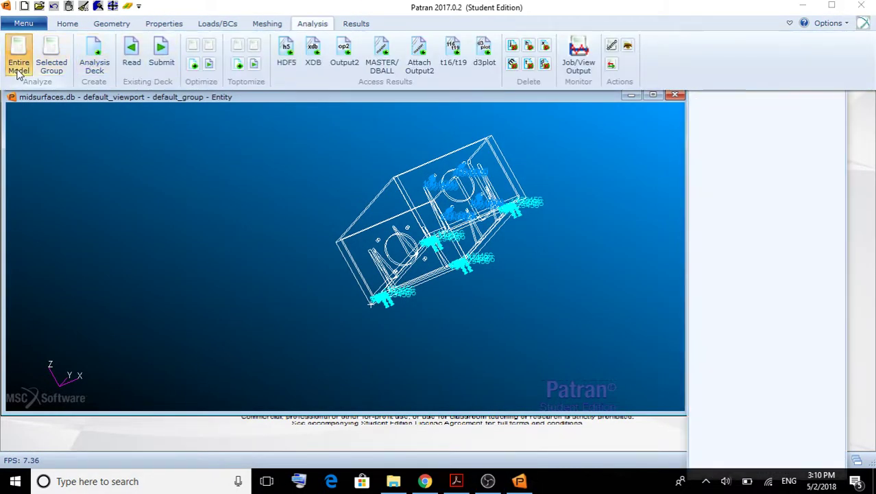
left_click(18, 66)
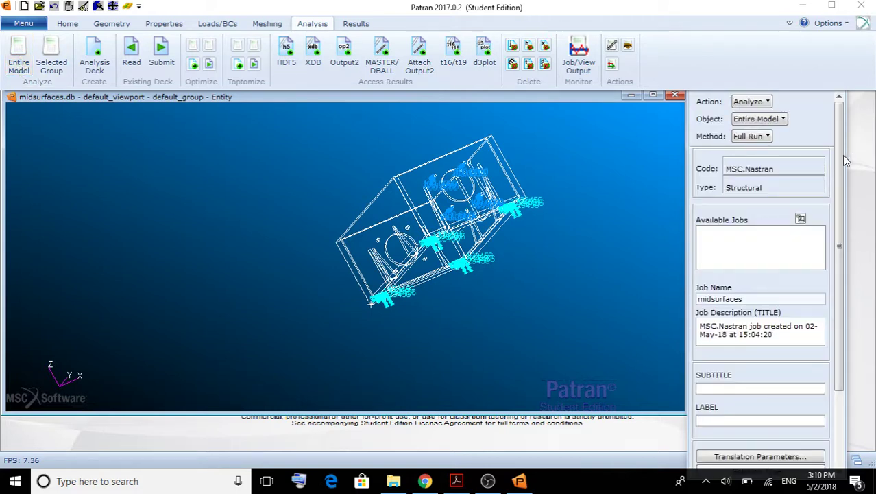
scroll(837, 184, "down", 3)
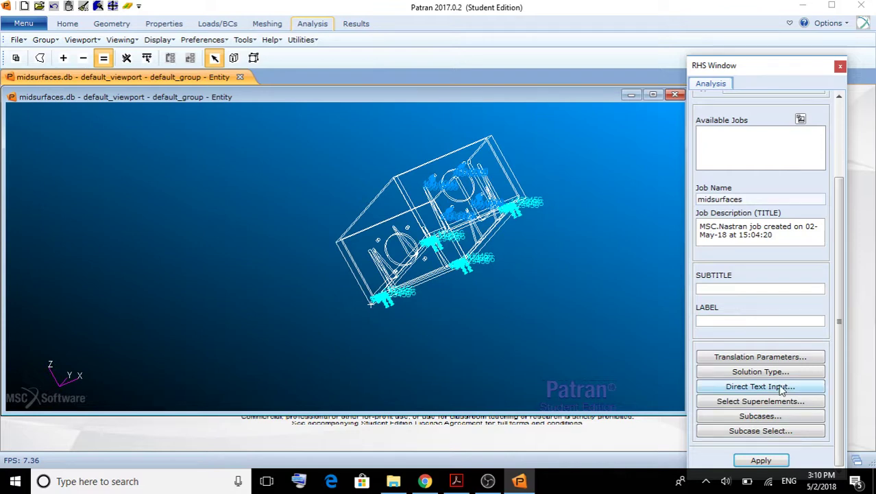
left_click(772, 372)
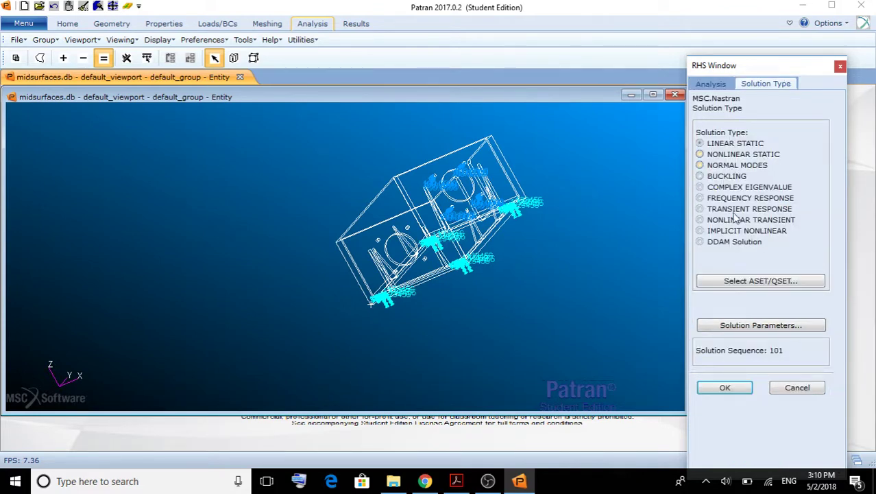
left_click(747, 394)
left_click(777, 461)
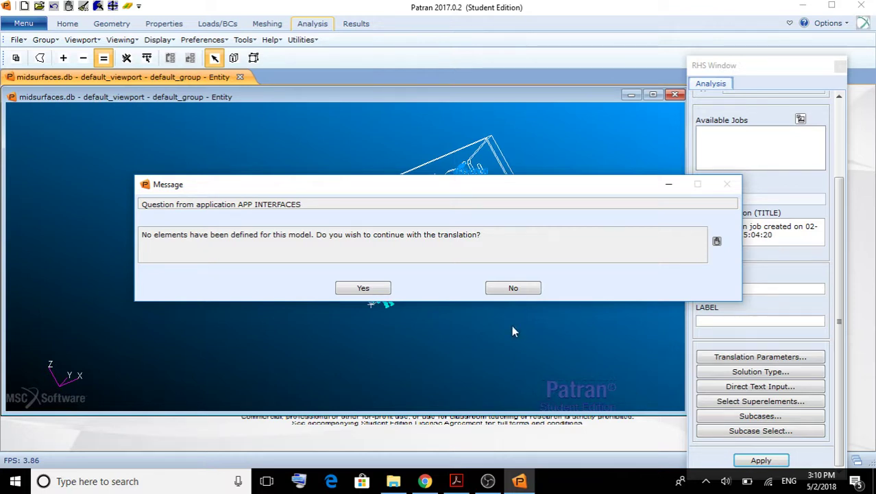
- Confirm continuing the translation, let the midsurfaces Nastran job run, and close its console
left_click(363, 288)
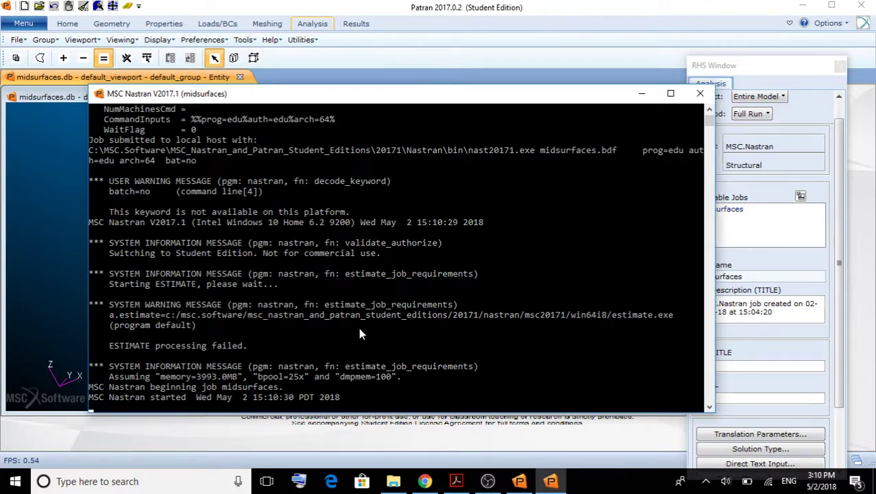
left_click_drag(296, 349, 463, 355)
left_click(392, 397)
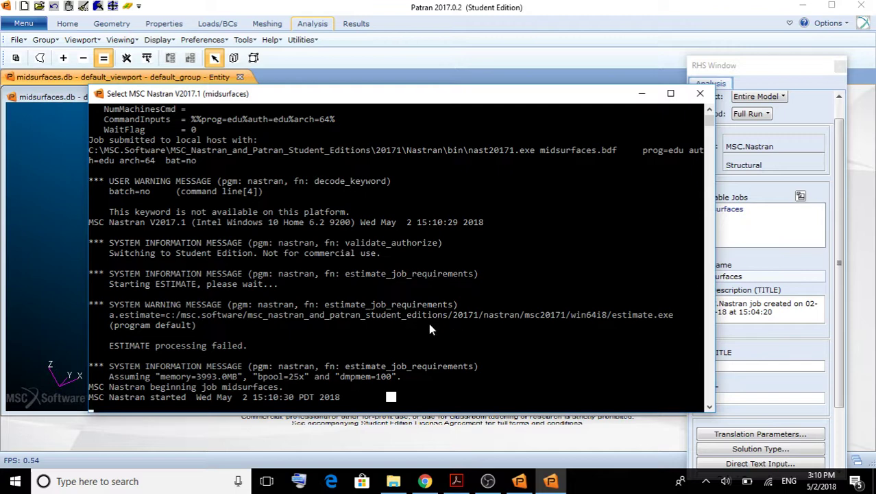
left_click_drag(355, 397, 392, 390)
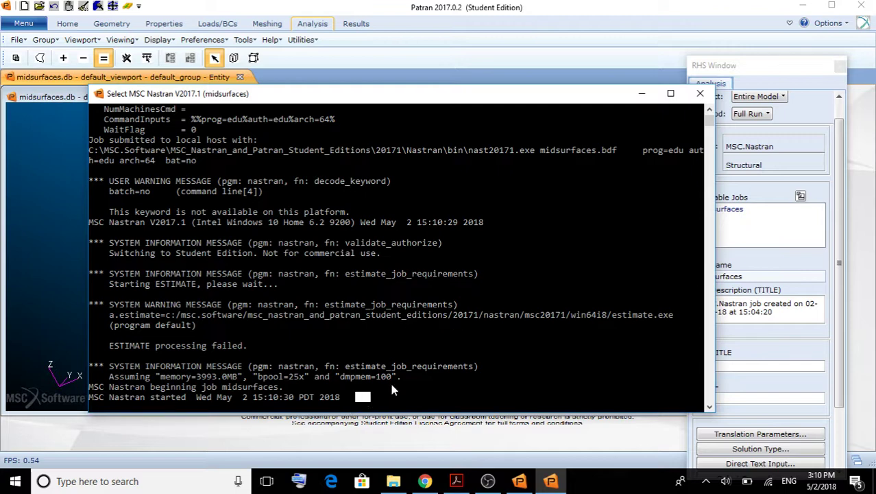
left_click(700, 93)
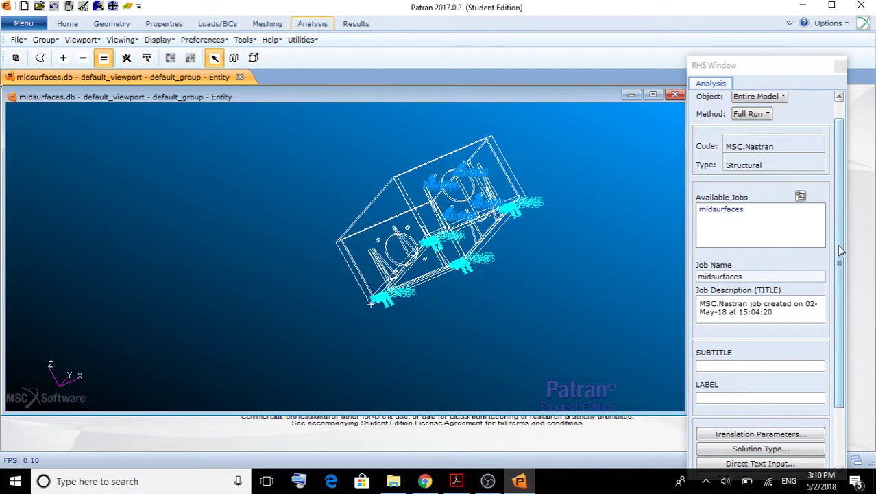
- Start attaching XDB results and open the results file browser
scroll(838, 243, "up", 1)
scroll(847, 242, "up", 1)
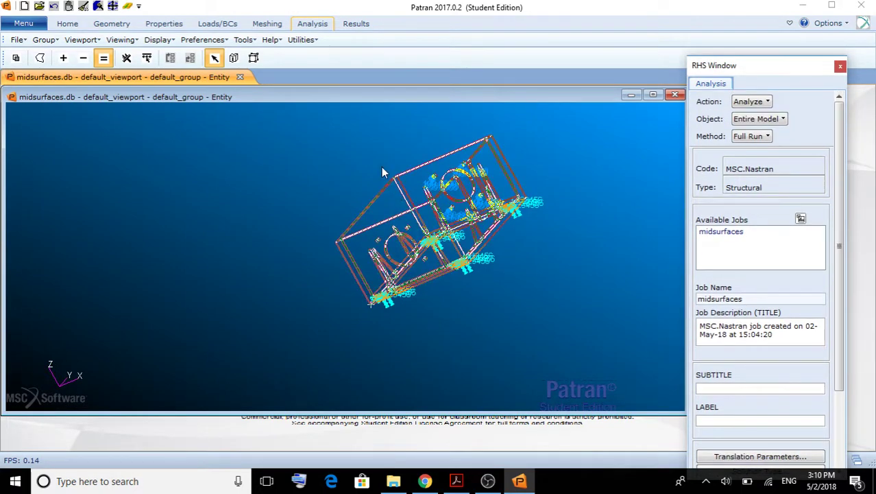
left_click(324, 24)
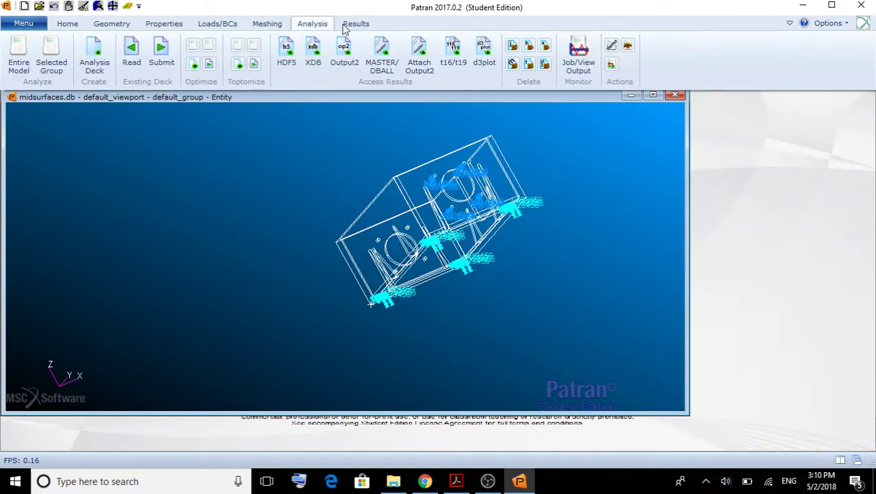
left_click(313, 59)
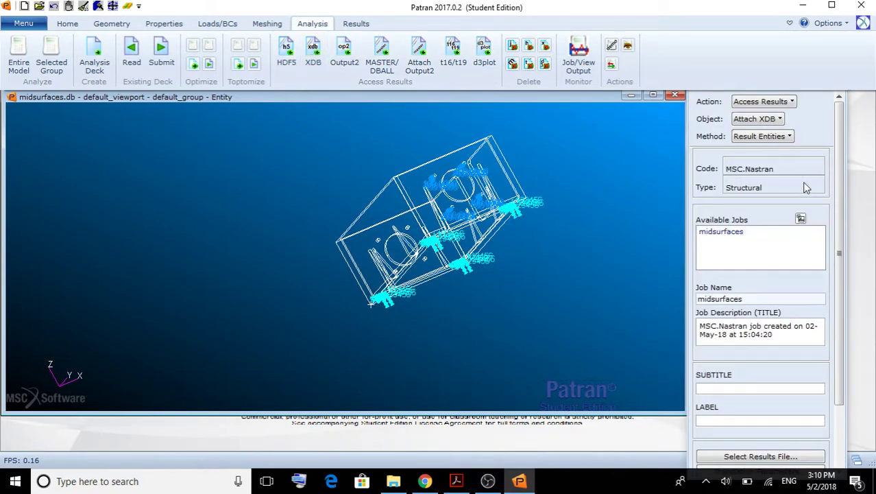
left_click_drag(839, 207, 849, 288)
left_click(779, 379)
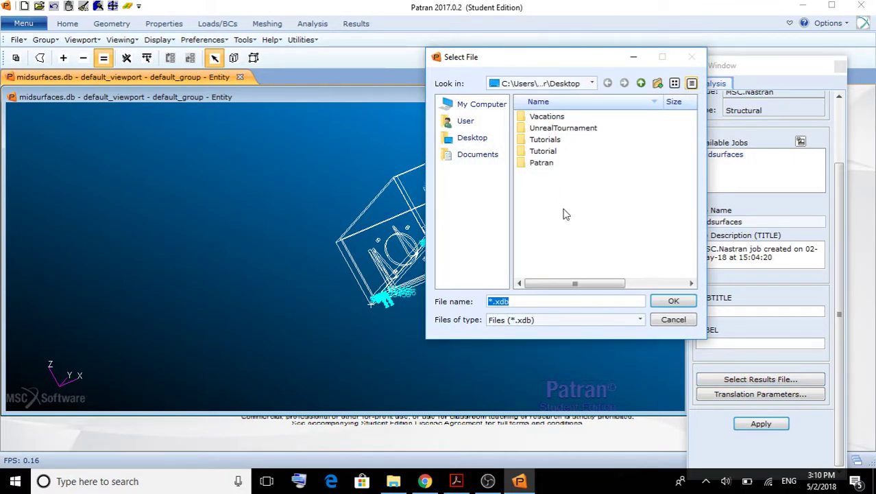
- Look through the Desktop's Tutorials, Tutorial and Patran folders for an XDB file
left_click(554, 179)
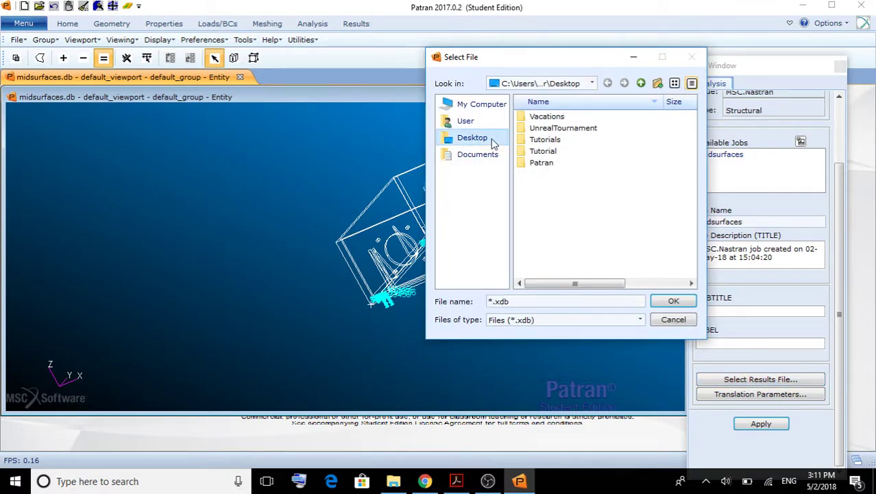
left_click(568, 118)
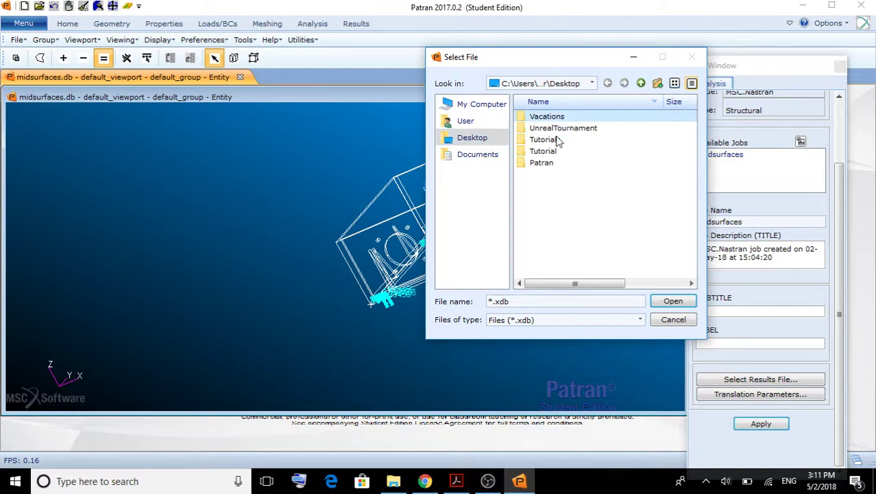
double_click(557, 140)
left_click(472, 138)
double_click(553, 151)
left_click(486, 140)
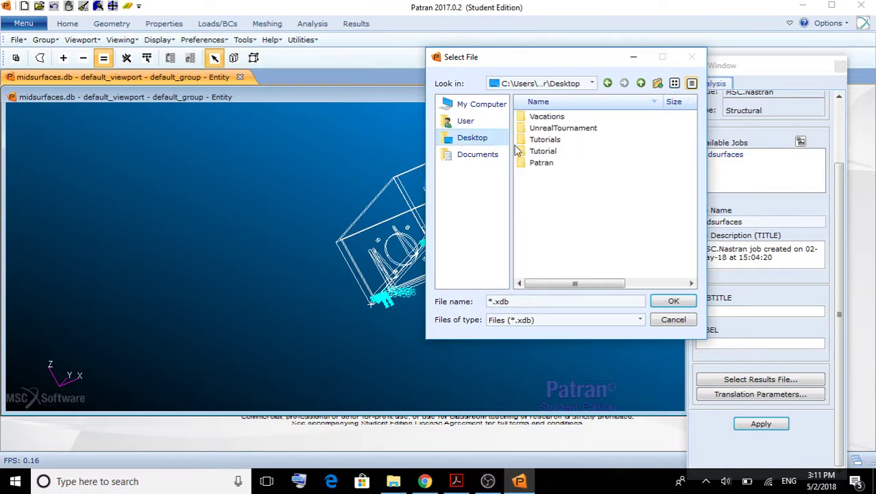
double_click(539, 164)
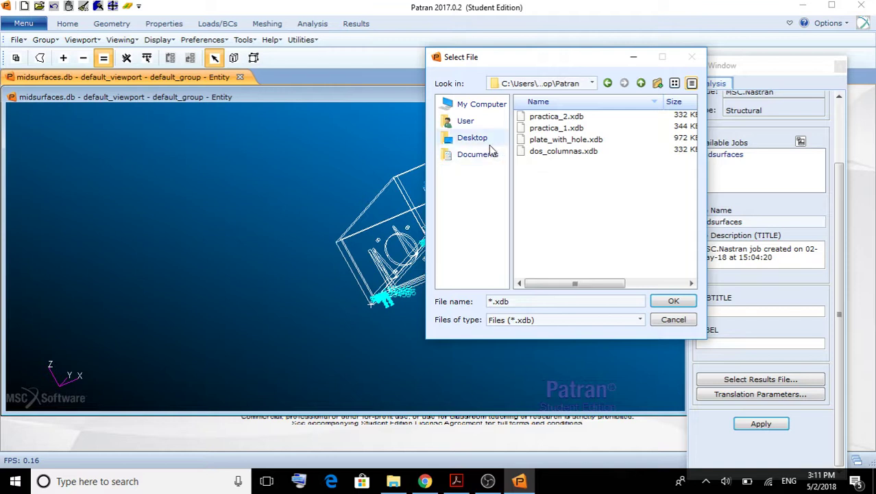
left_click(486, 141)
- Check the UnrealTournament, Vacations and FILES folders, then cancel the file browser
double_click(535, 130)
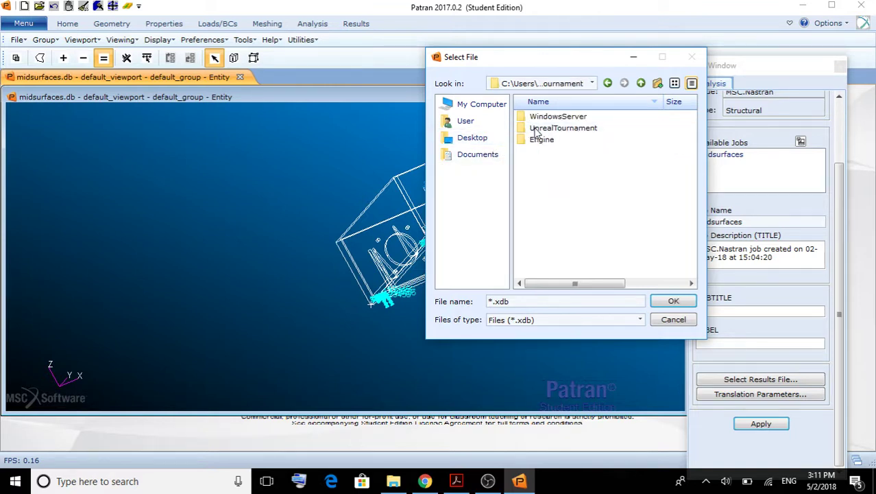
left_click(483, 138)
left_click(534, 117)
double_click(534, 117)
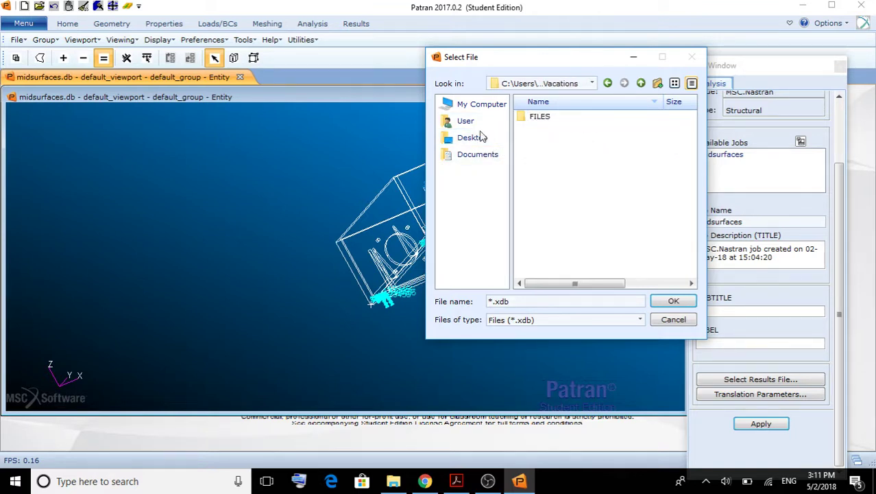
double_click(535, 116)
left_click(488, 139)
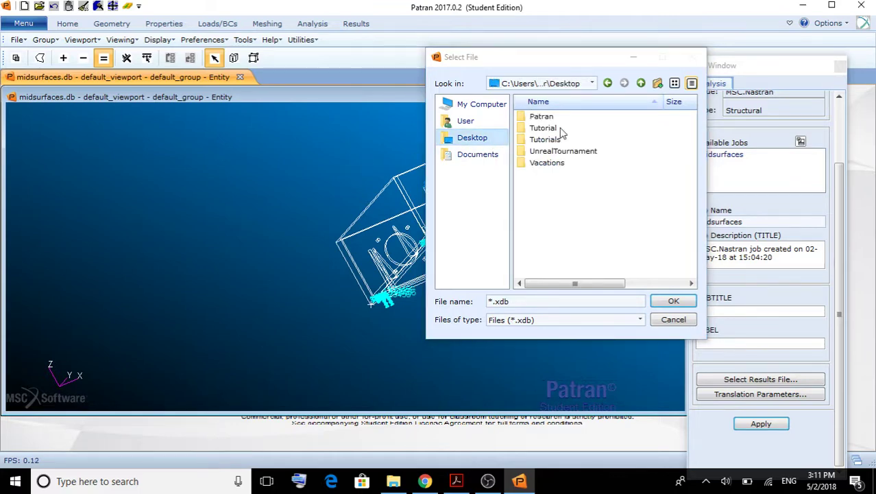
left_click(674, 319)
- Set the global edge length to 10 and remesh the box surfaces with Quad4 paver elements
left_click(312, 25)
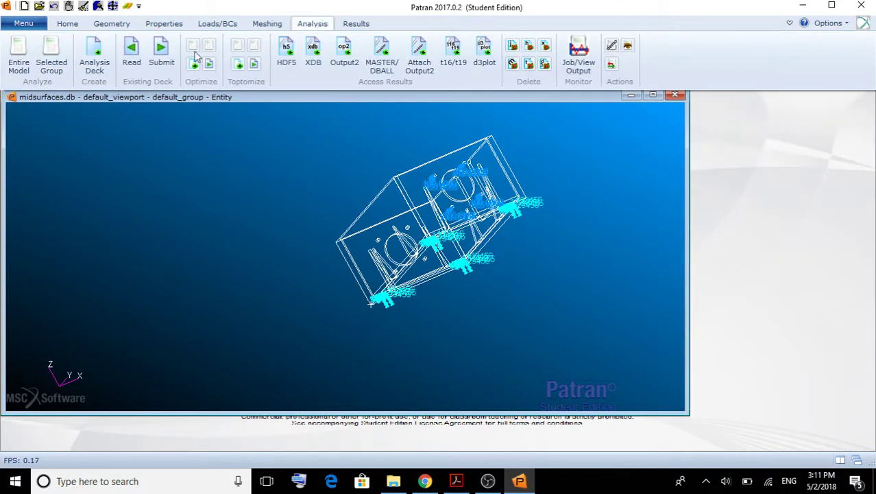
left_click(18, 66)
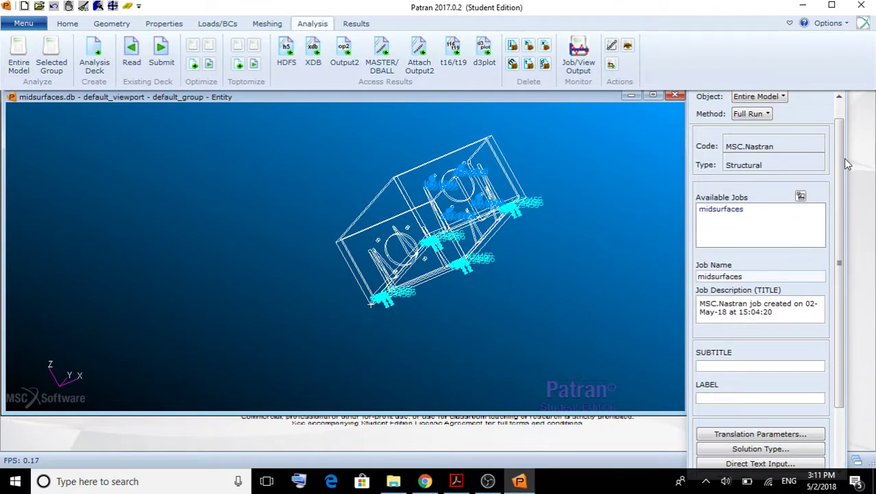
scroll(845, 169, "down", 1)
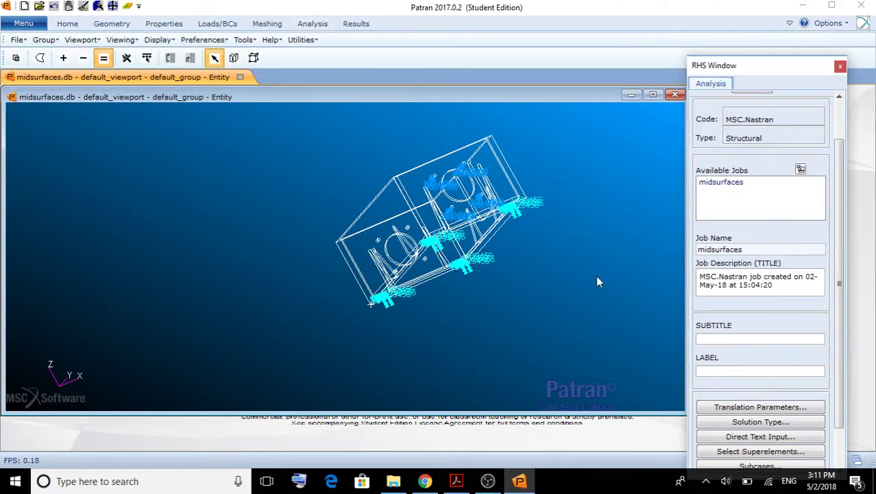
left_click(267, 23)
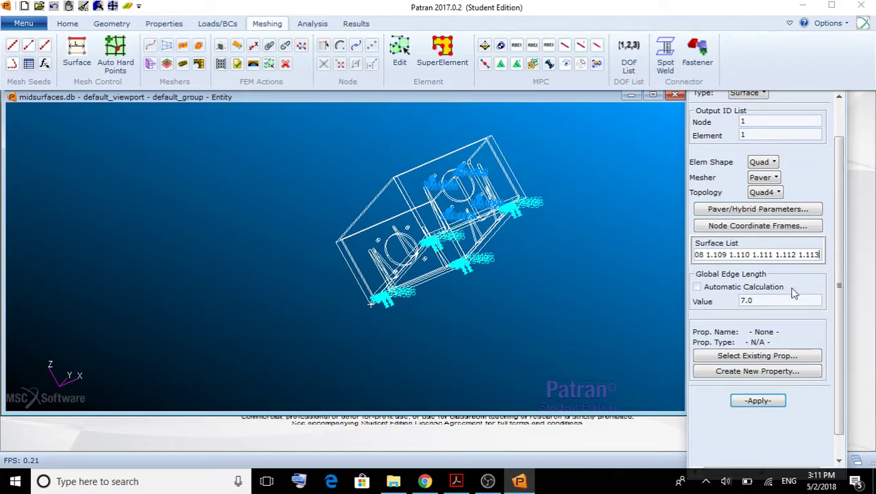
left_click(763, 300)
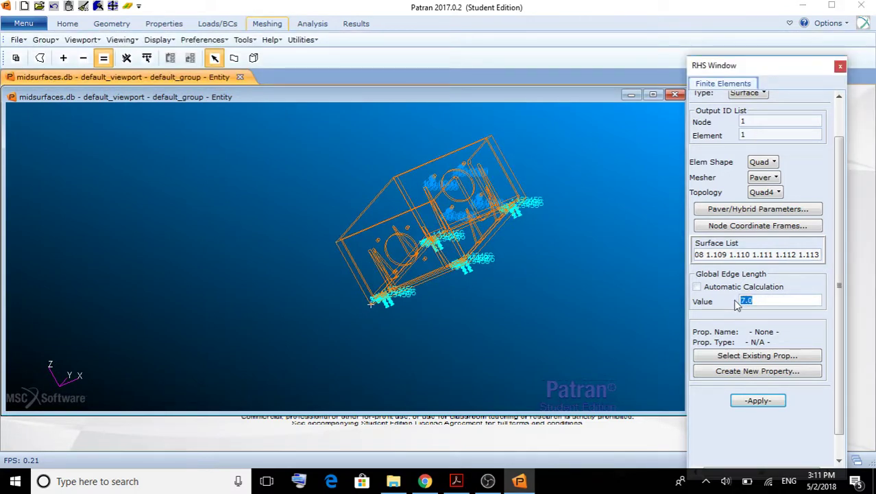
type("10")
left_click(754, 403)
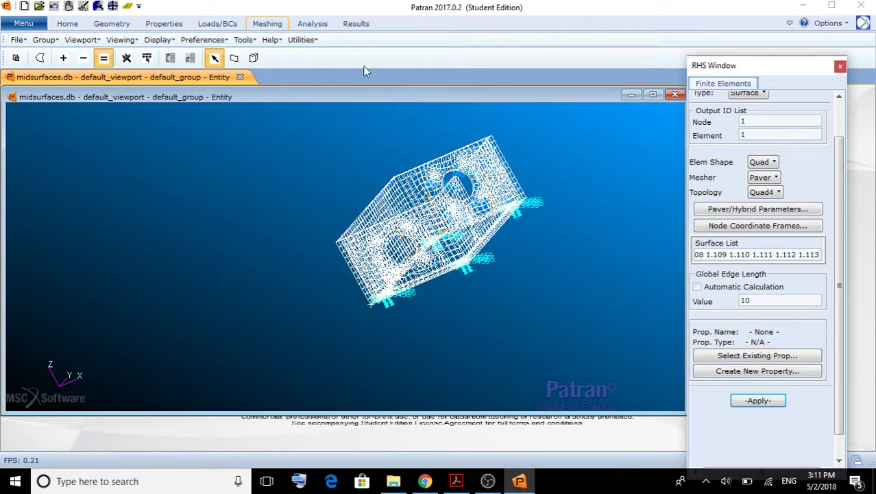
- Submit the midsurfaces job, accept the size warning, overwrite and delete old files, then decline translation
left_click(314, 23)
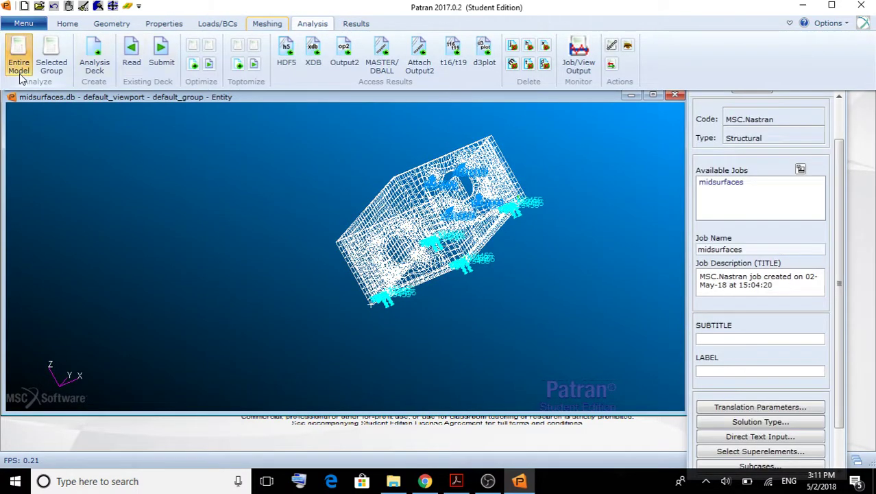
left_click_drag(843, 219, 842, 261)
left_click(761, 461)
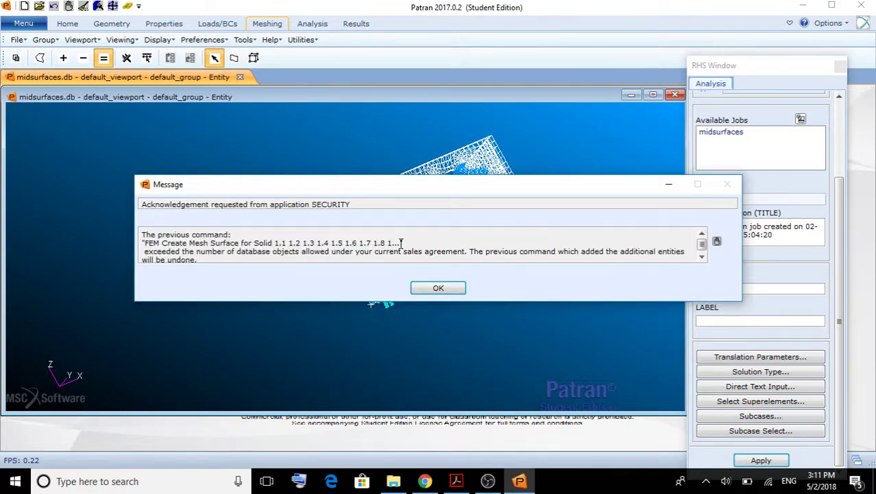
left_click(432, 289)
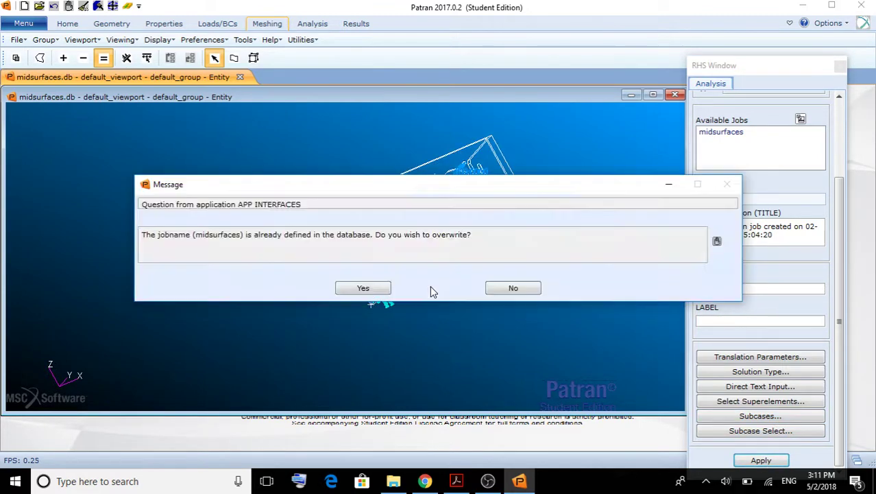
left_click(374, 288)
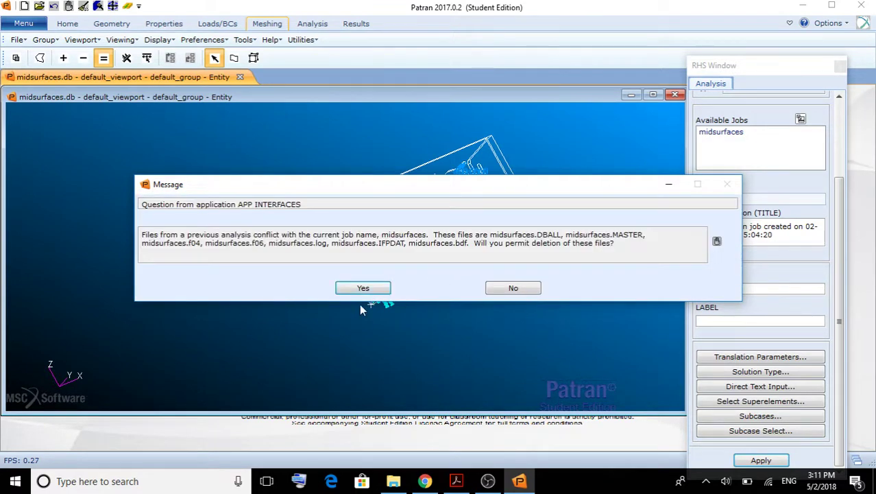
left_click(367, 291)
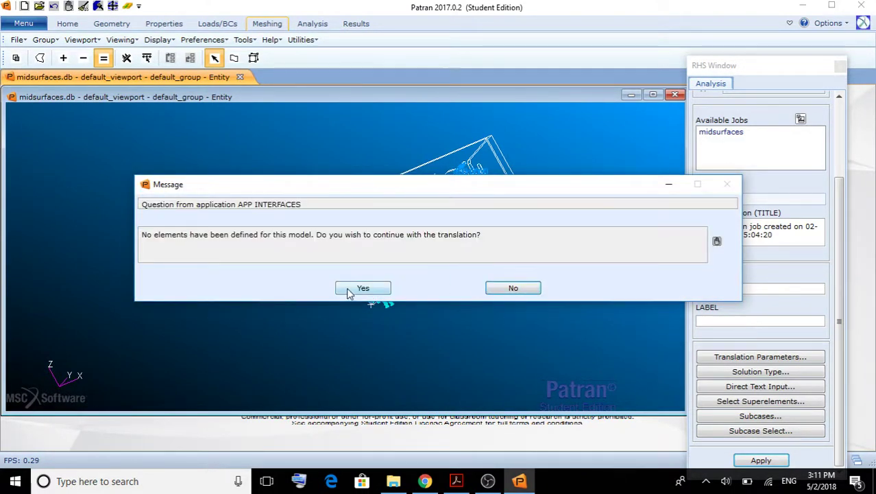
left_click(514, 288)
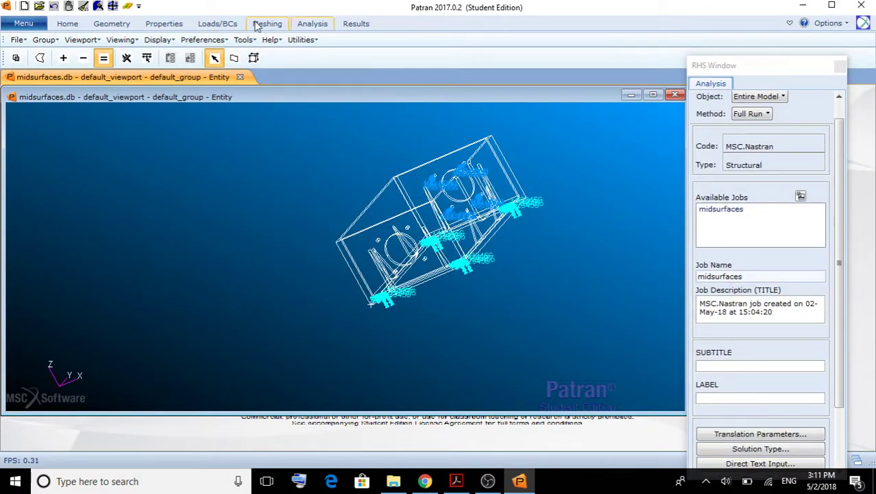
- Change the global edge length to 20, remesh, and accept triangles for all failing surfaces
left_click(267, 23)
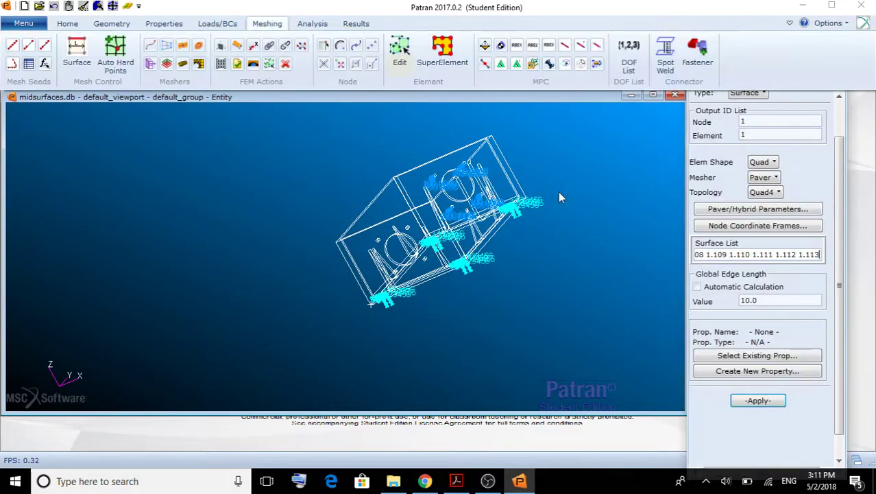
left_click(766, 302)
double_click(765, 302)
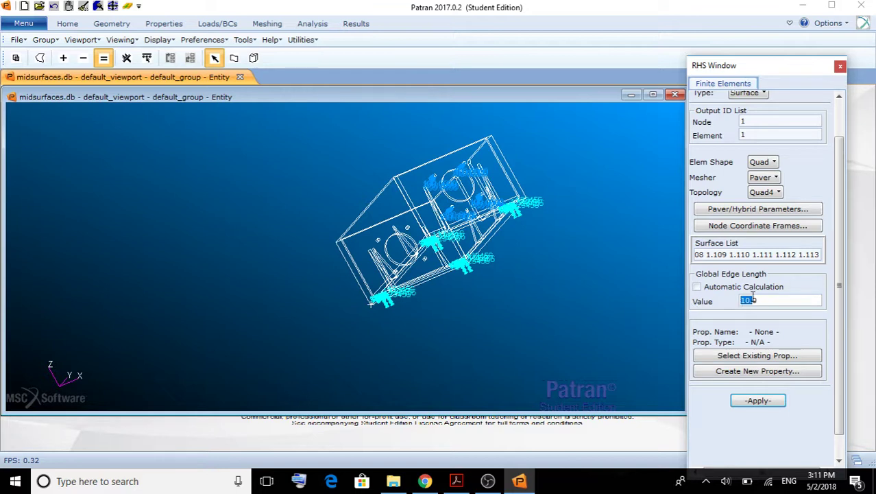
left_click_drag(757, 300, 746, 300)
left_click(758, 400)
left_click(230, 288)
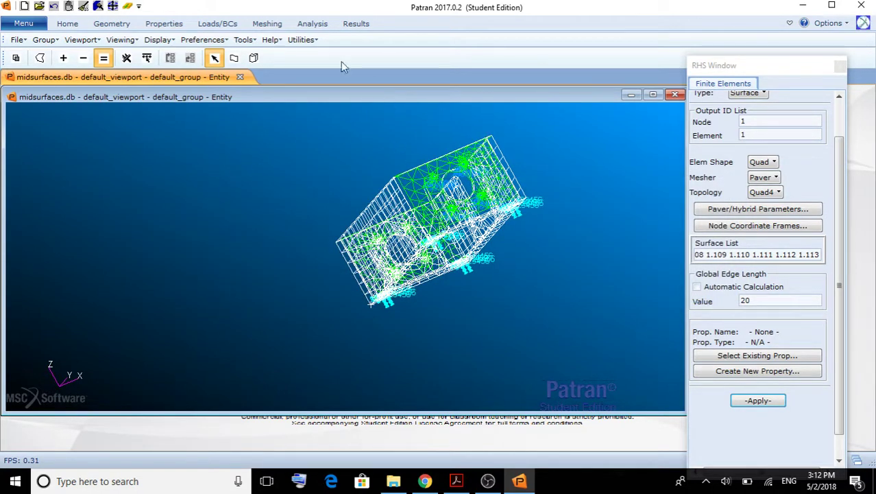
left_click(310, 25)
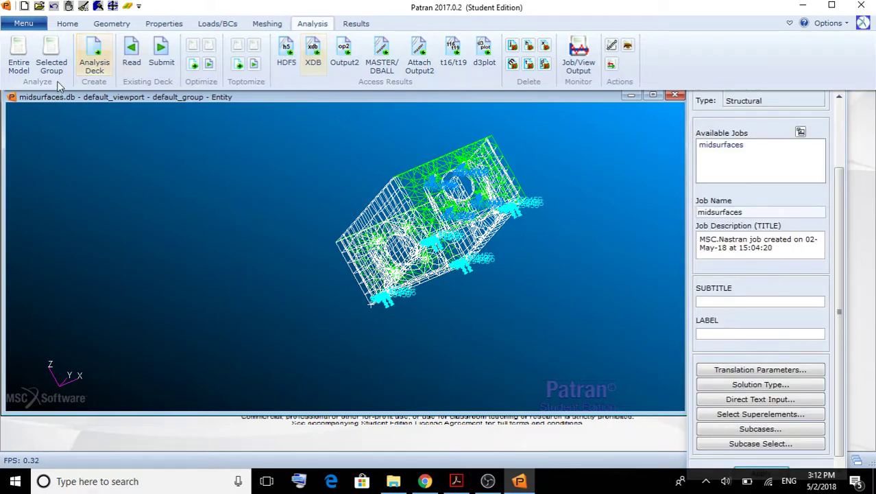
- Submit the midsurfaces job as an Entire Model Nastran run, overwriting the existing job
left_click(21, 66)
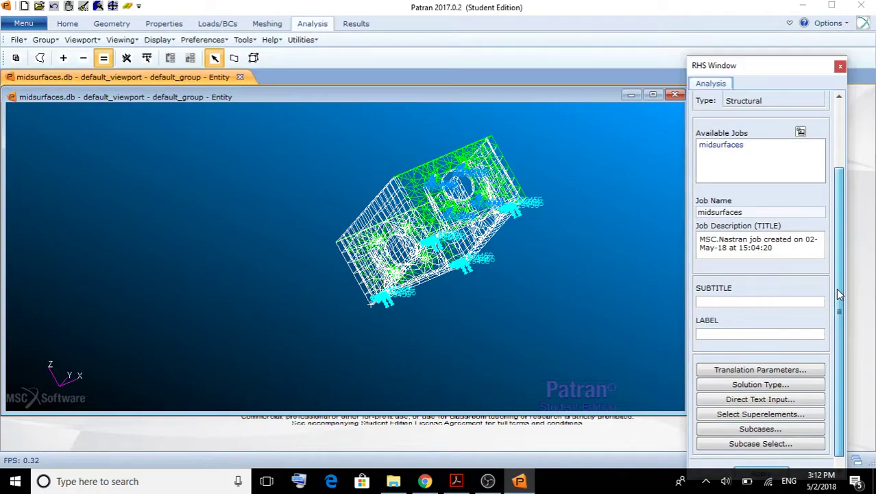
left_click(771, 461)
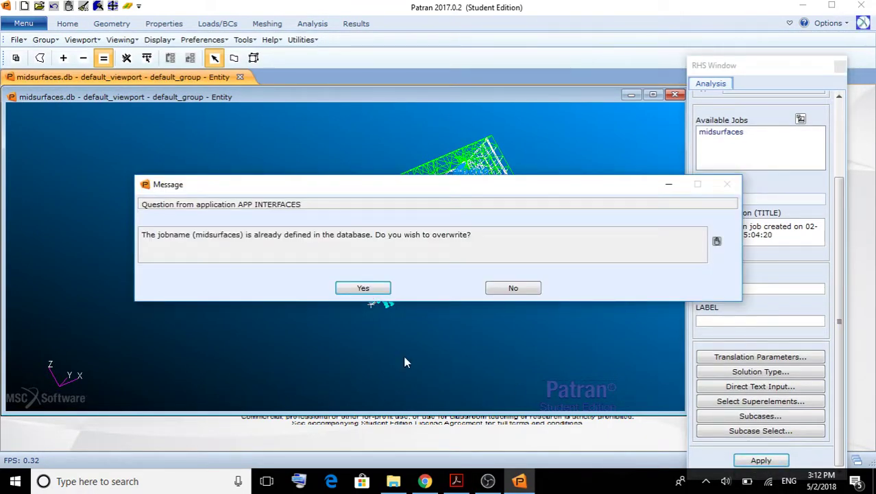
left_click(375, 290)
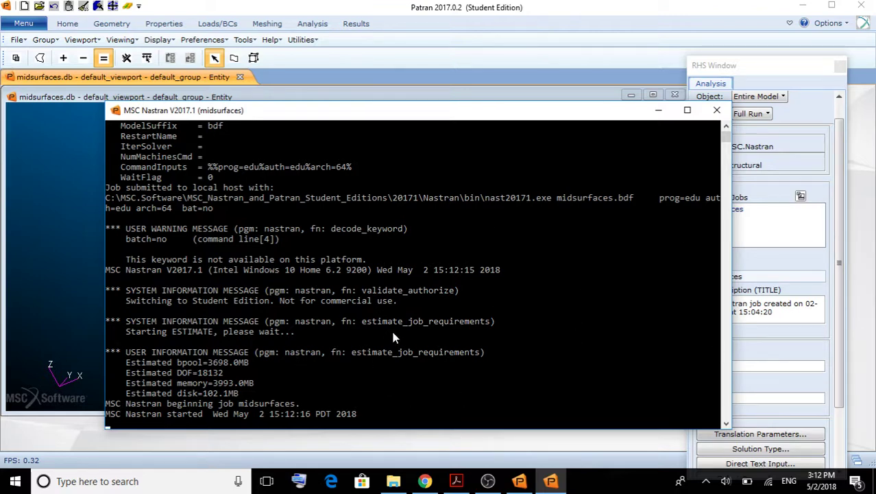
left_click_drag(390, 118, 352, 86)
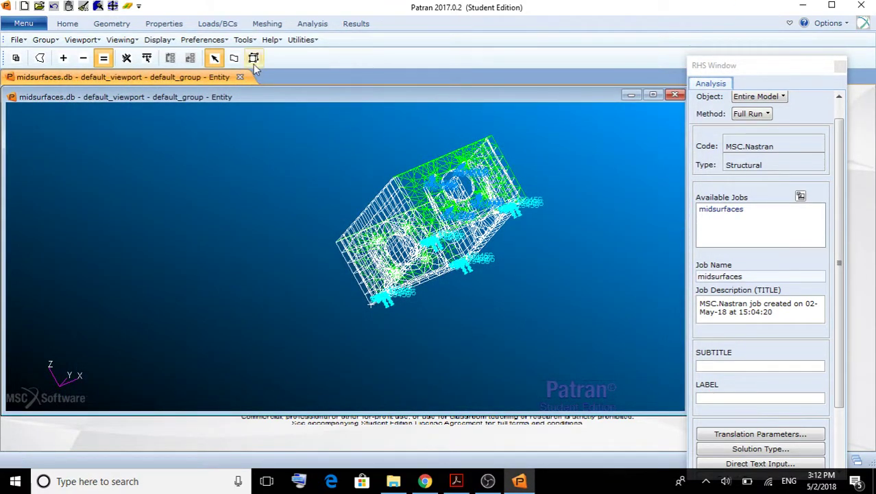
- Attach the midsurfaces.xdb results file to the box model through Access Results
left_click(320, 26)
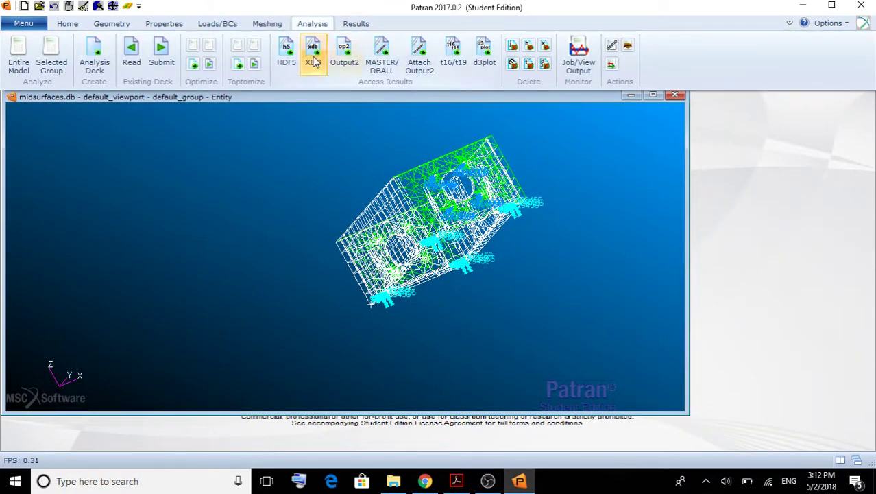
left_click(314, 51)
left_click(840, 266)
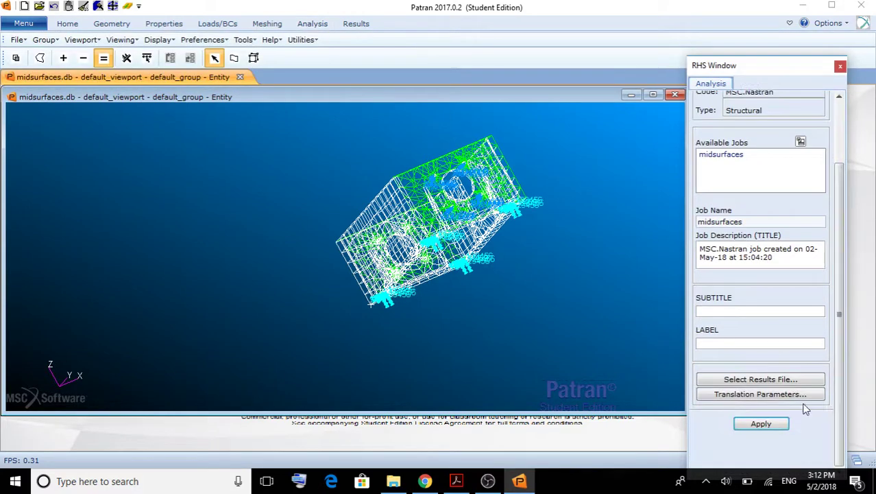
left_click(753, 380)
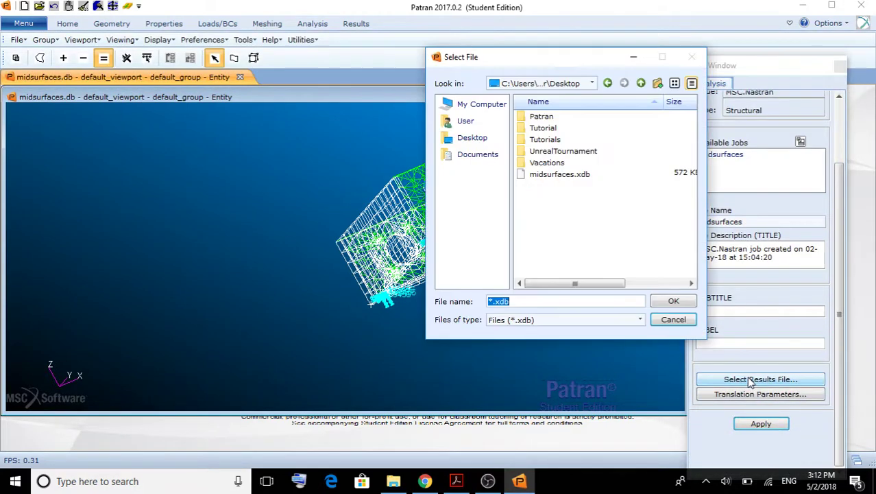
double_click(571, 175)
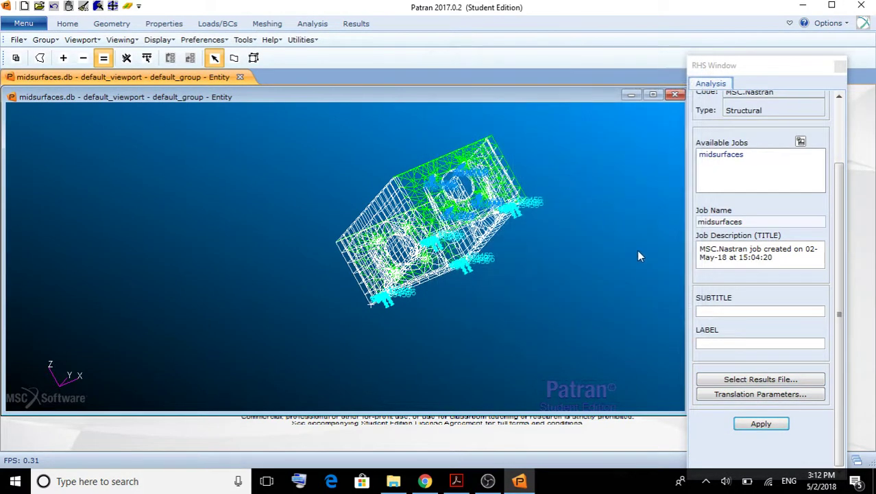
left_click(763, 424)
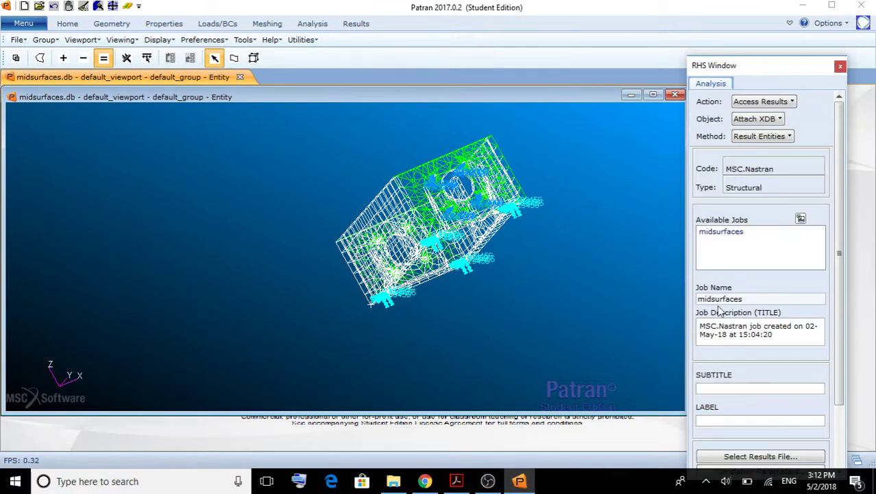
middle_click_drag(563, 191, 573, 210)
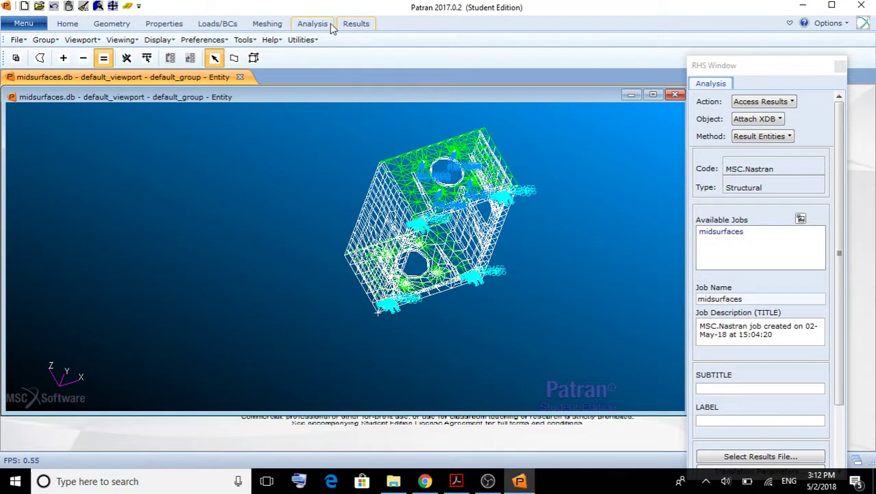
- Show the Results form with Quick Plot as the object, briefly checking the fringe attributes
left_click(353, 24)
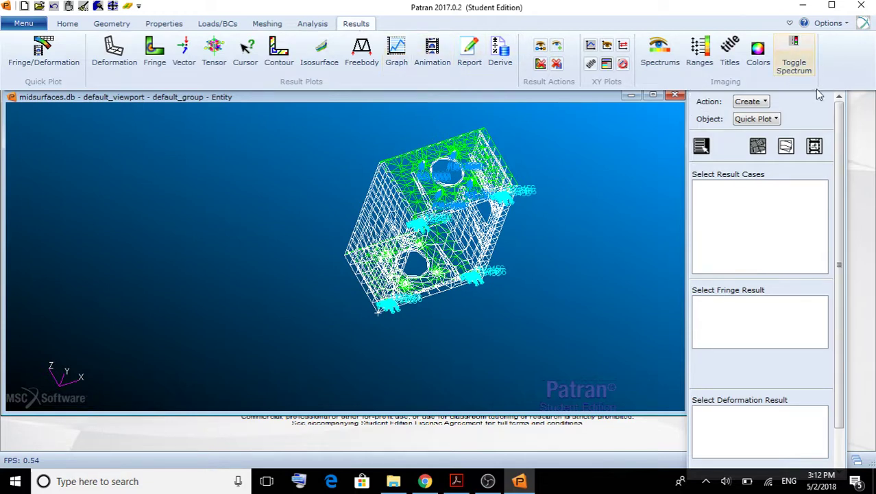
left_click(761, 121)
left_click(762, 120)
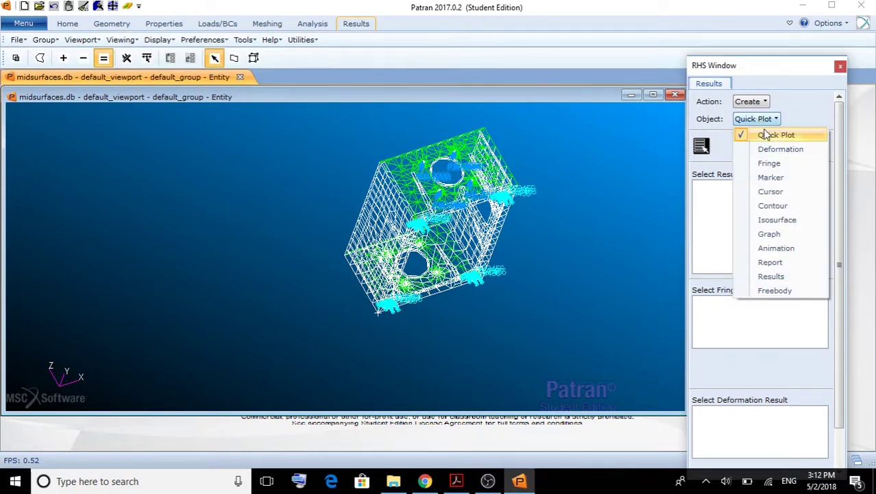
left_click(762, 136)
left_click(758, 147)
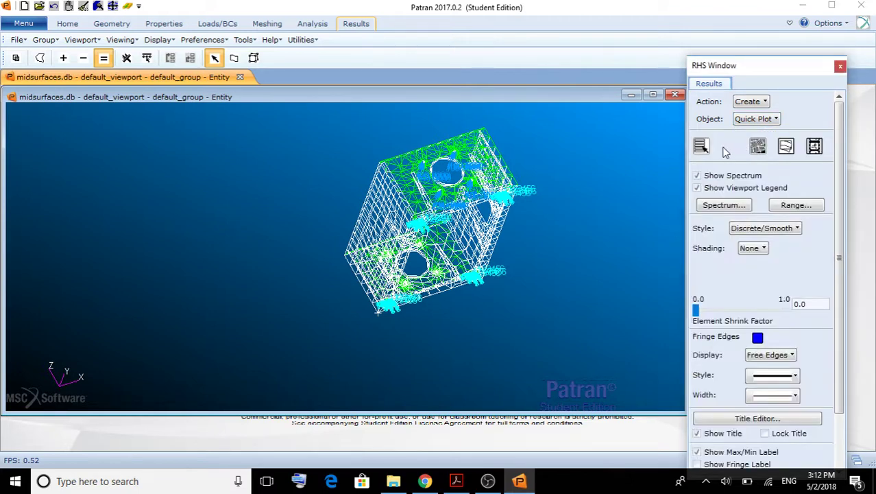
left_click(703, 147)
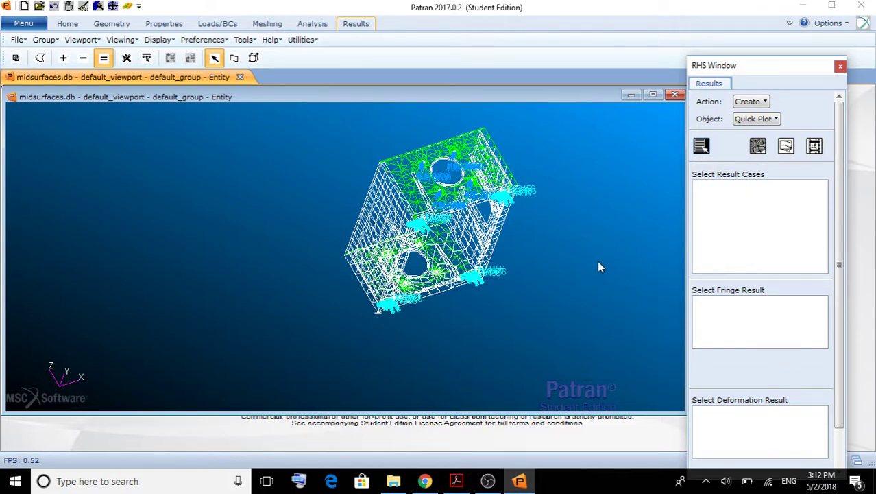
middle_click_drag(599, 267, 481, 459)
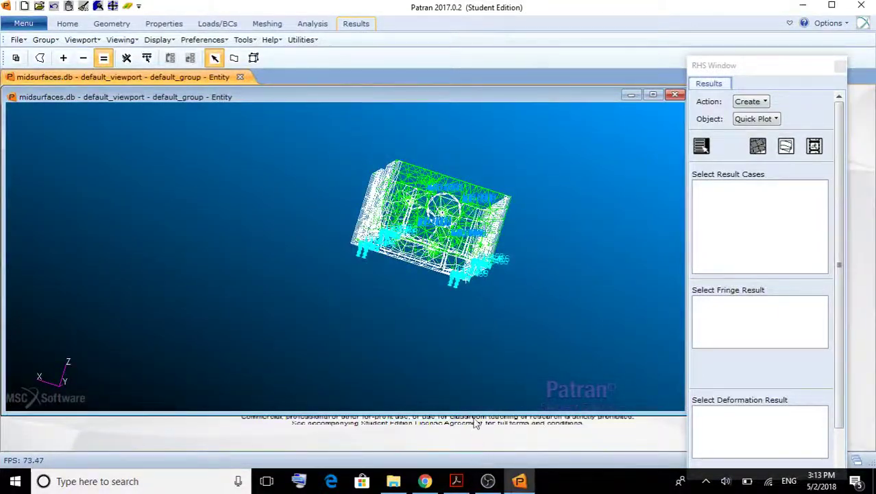
middle_click_drag(464, 380, 288, 280)
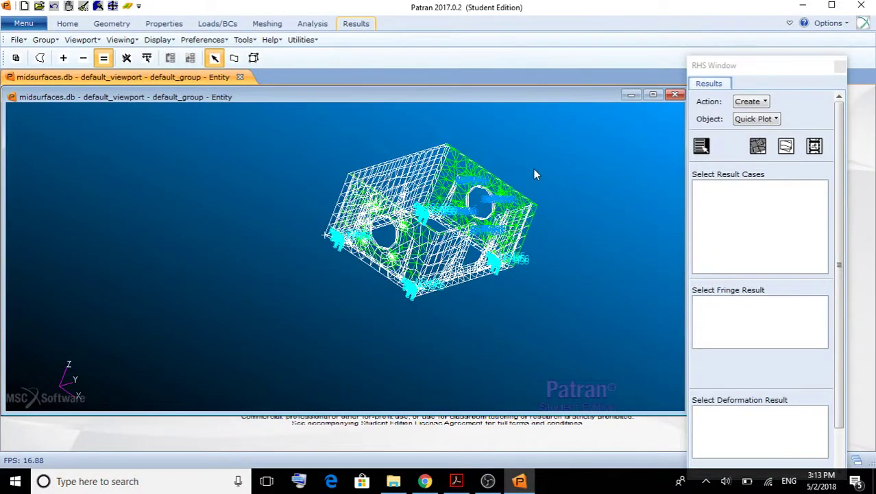
middle_click_drag(536, 171, 429, 129)
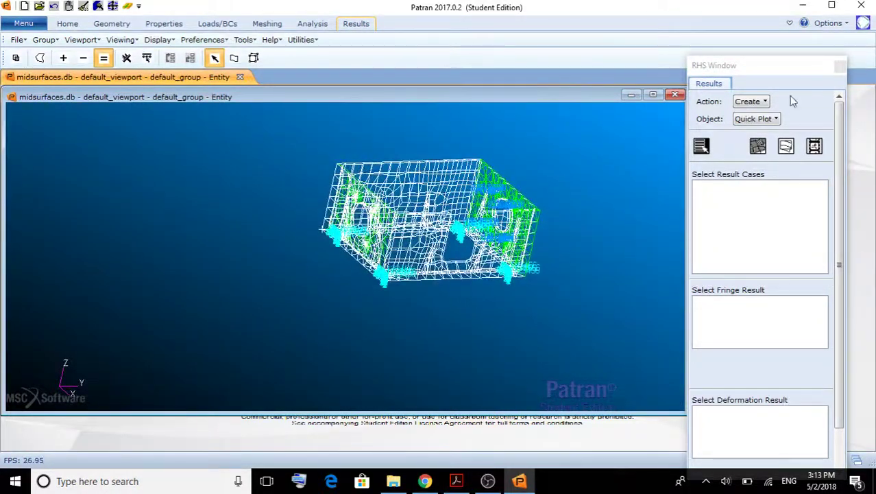